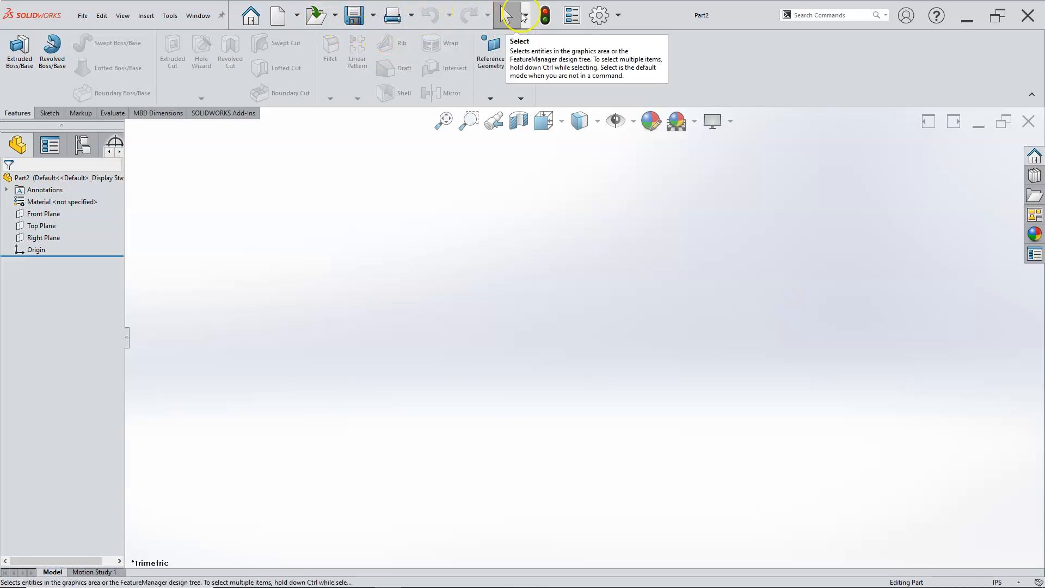
pyautogui.click(524, 14)
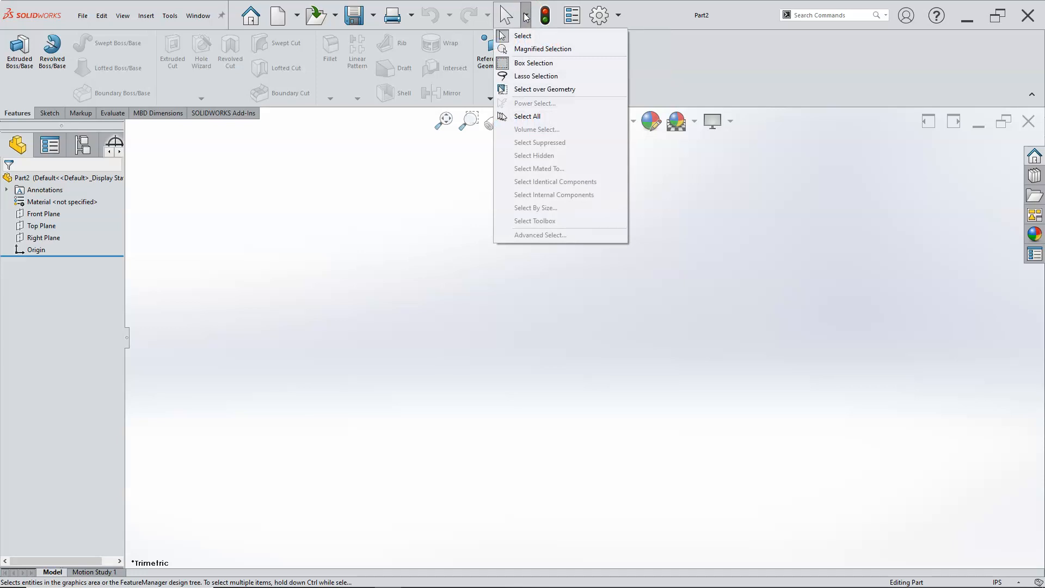
pyautogui.click(525, 15)
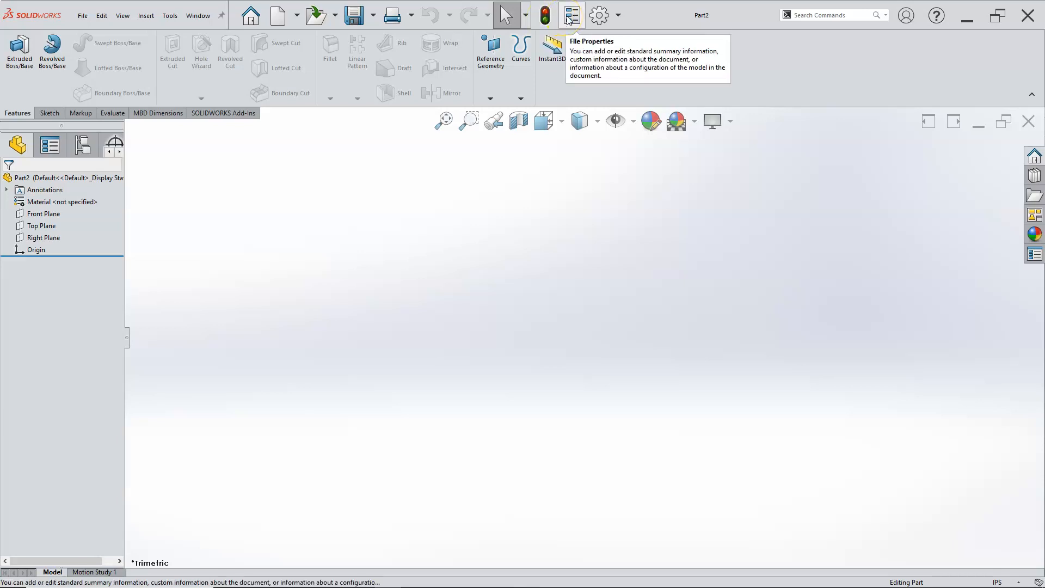
# Step: Open the system options and review the MBD, Drawings, Colors and Sketch settings
pyautogui.click(598, 16)
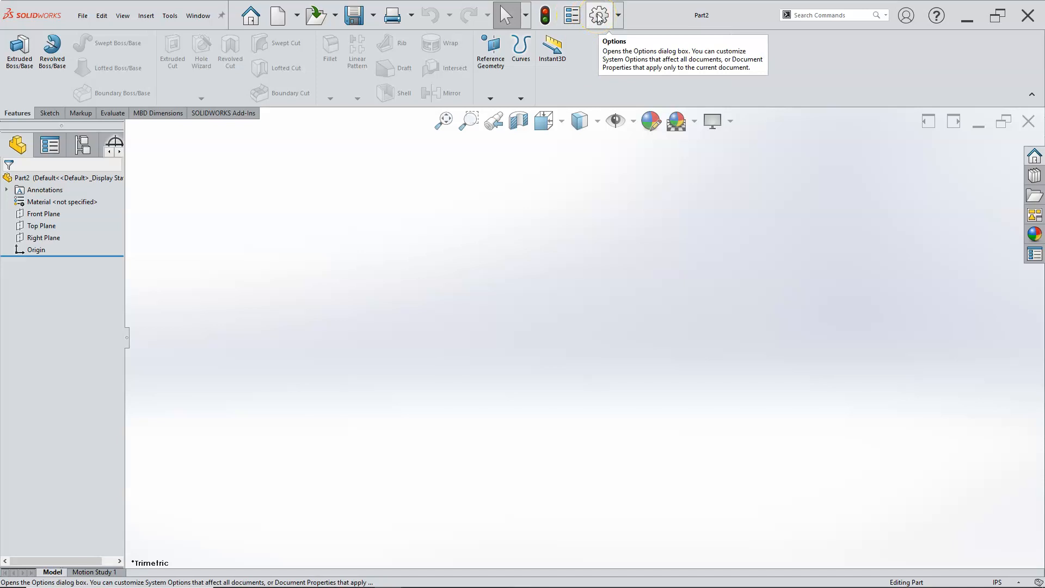
pyautogui.click(599, 16)
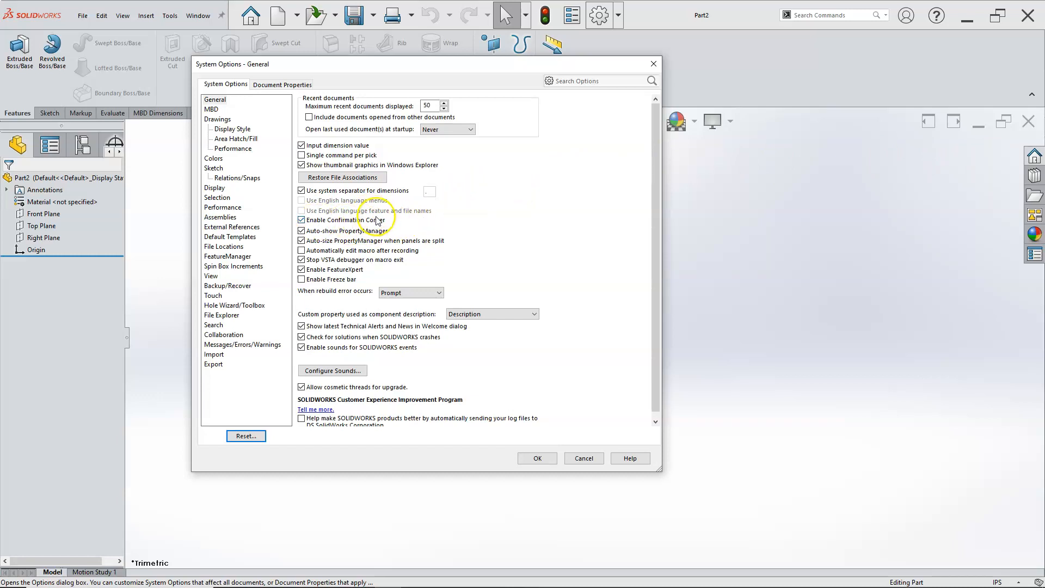
pyautogui.click(212, 110)
pyautogui.click(217, 119)
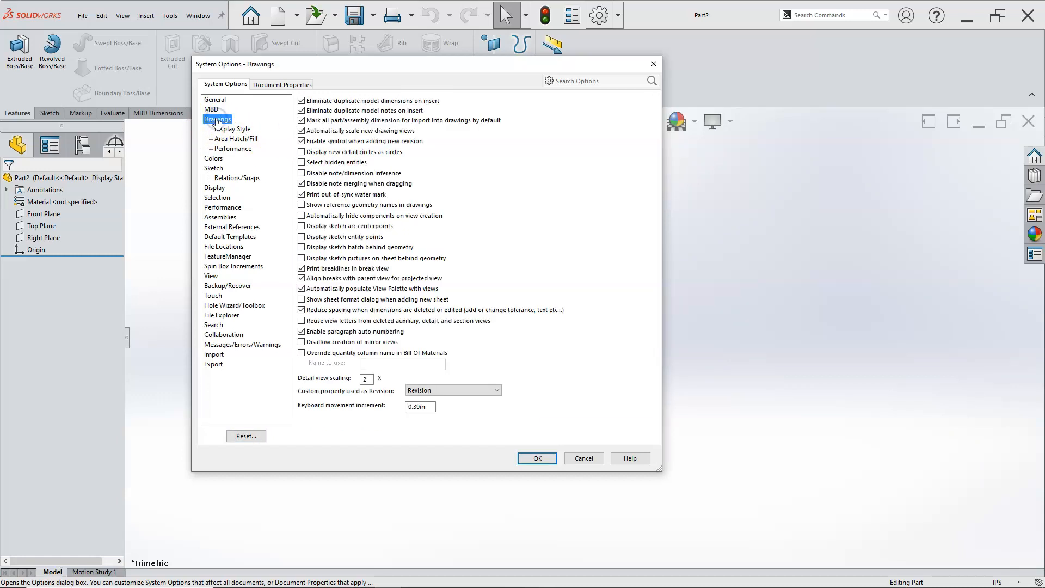
pyautogui.click(214, 158)
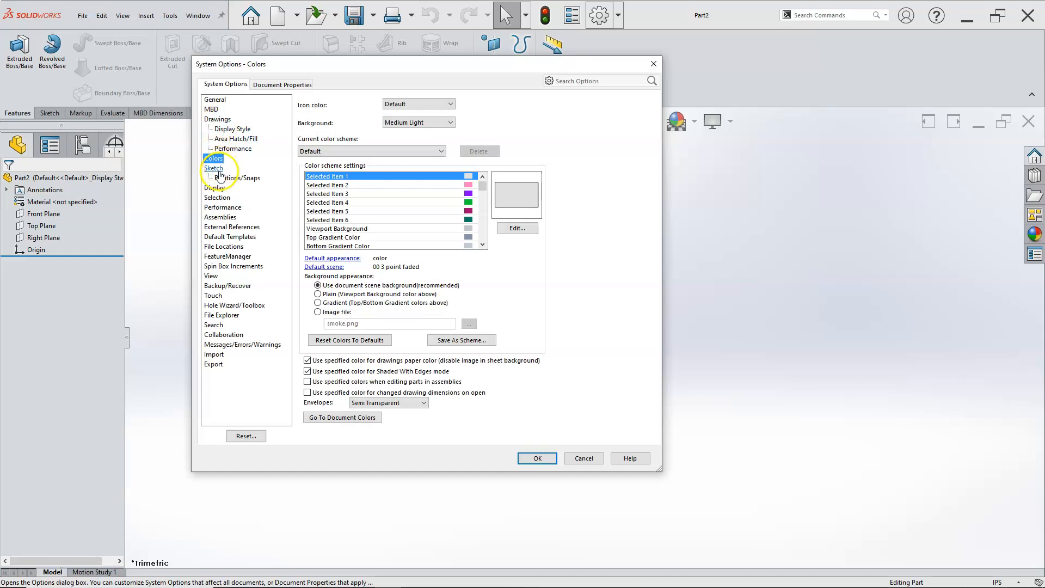
pyautogui.click(214, 169)
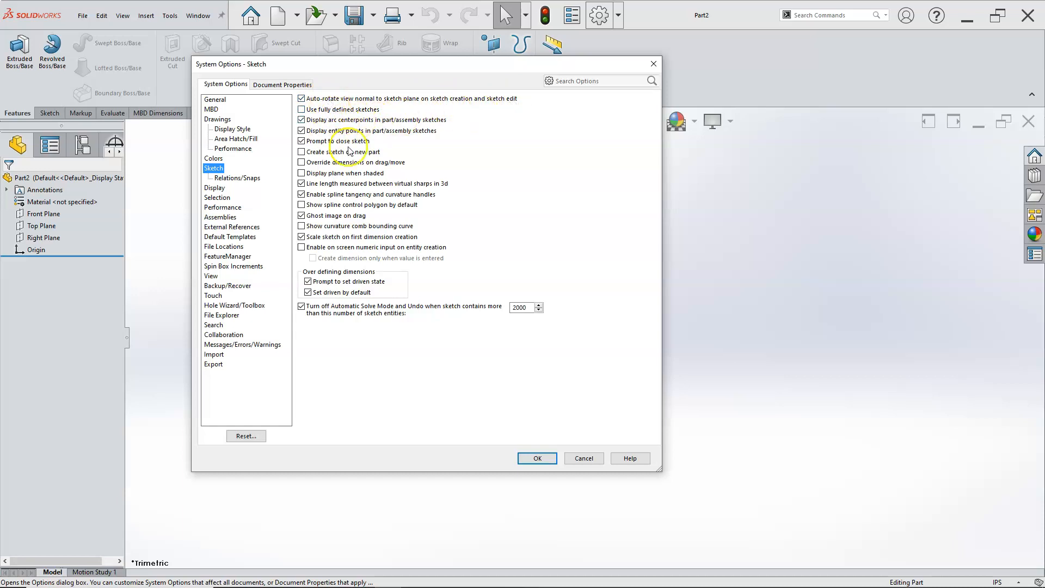
# Step: Review the system options from Display and Selection through Assemblies, External References and Default Templates to File Locations
pyautogui.click(216, 189)
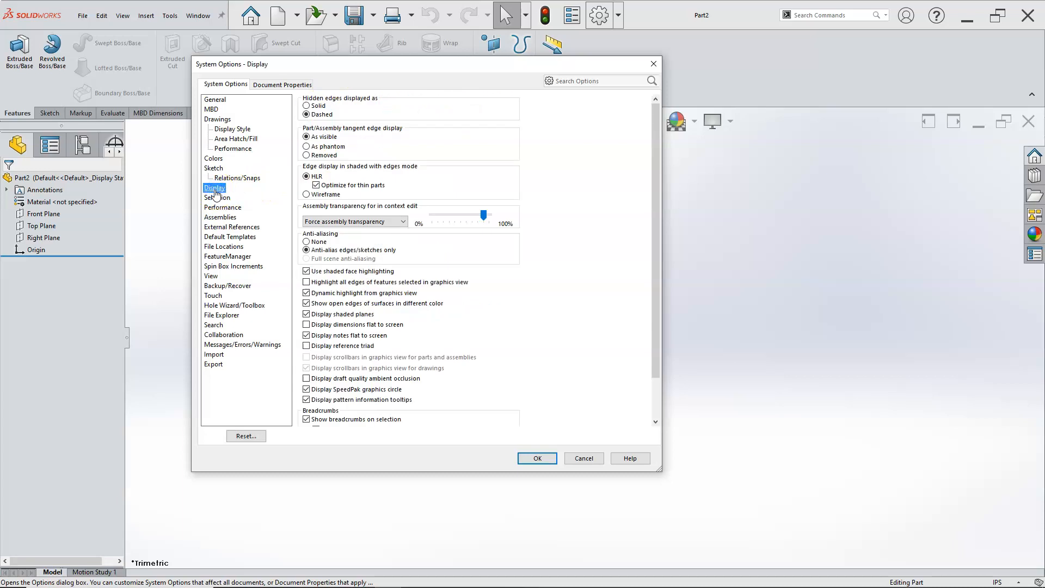
pyautogui.click(217, 197)
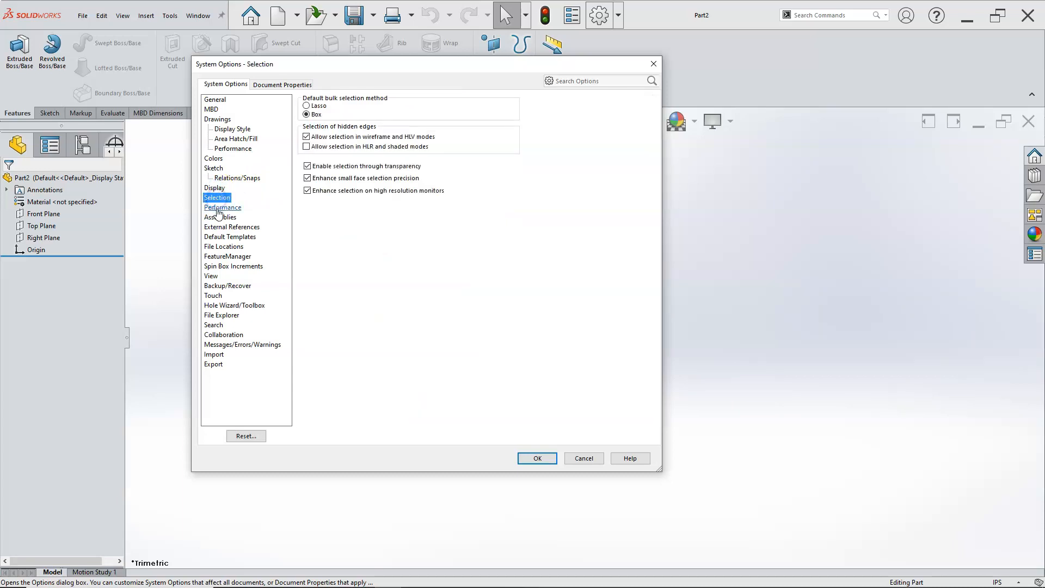
pyautogui.click(219, 209)
pyautogui.click(218, 217)
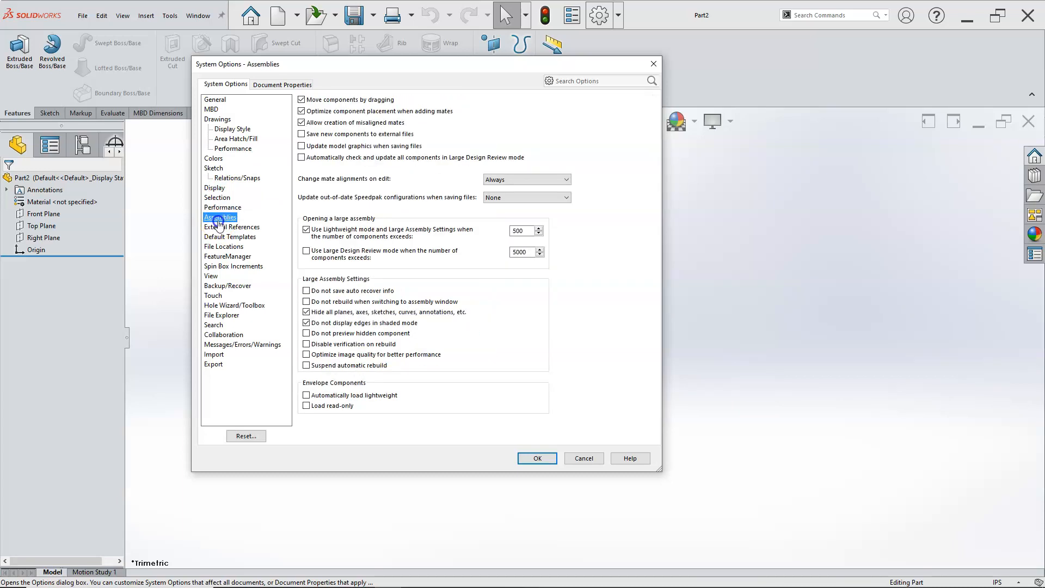
pyautogui.click(215, 227)
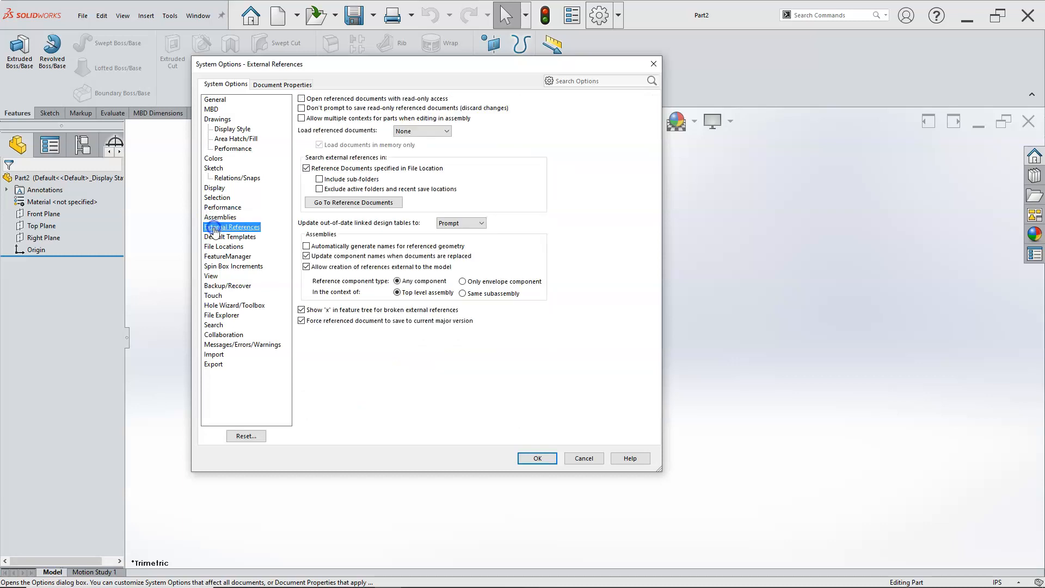
pyautogui.click(220, 237)
pyautogui.click(226, 247)
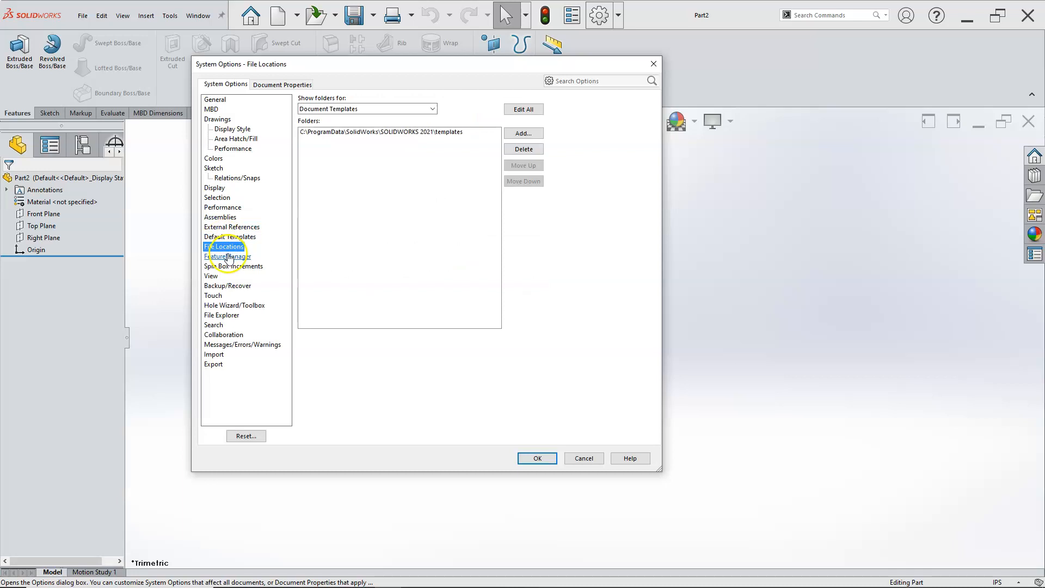
# Step: In the FeatureManager system options, set the Solid Bodies tree item to Show
pyautogui.click(227, 255)
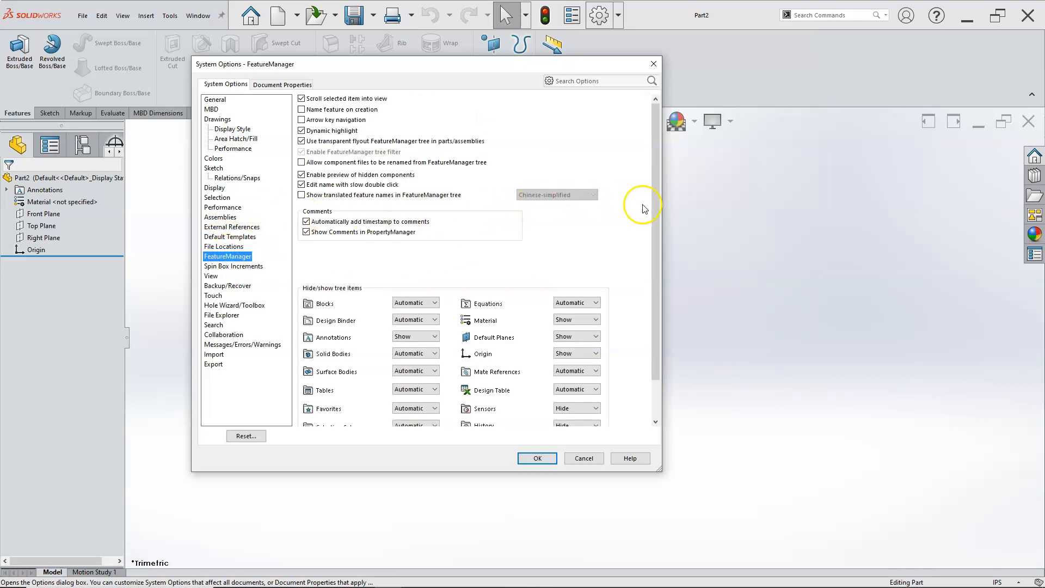
pyautogui.moveTo(654, 213); pyautogui.dragTo(653, 282)
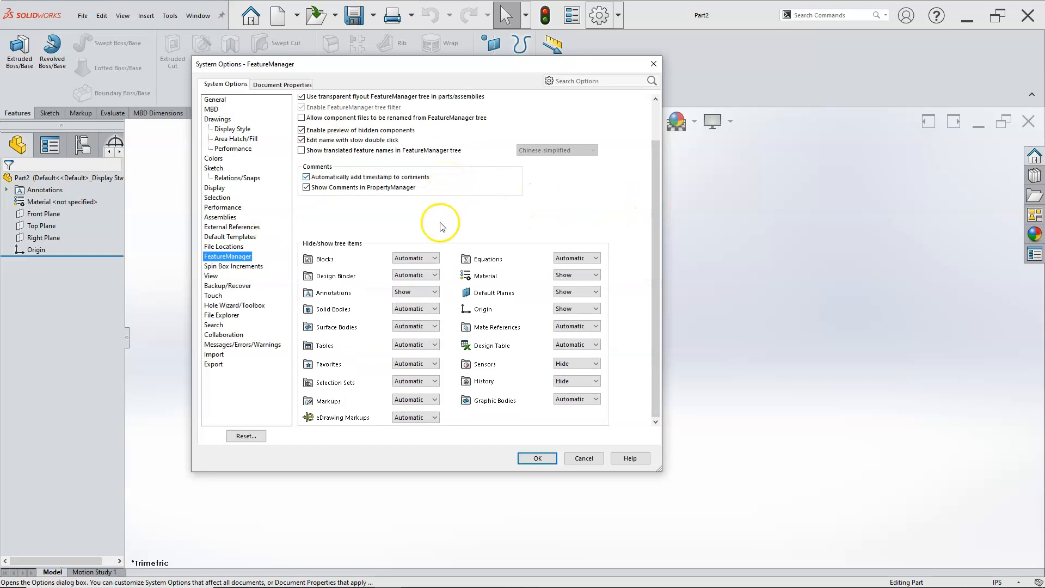
pyautogui.click(426, 309)
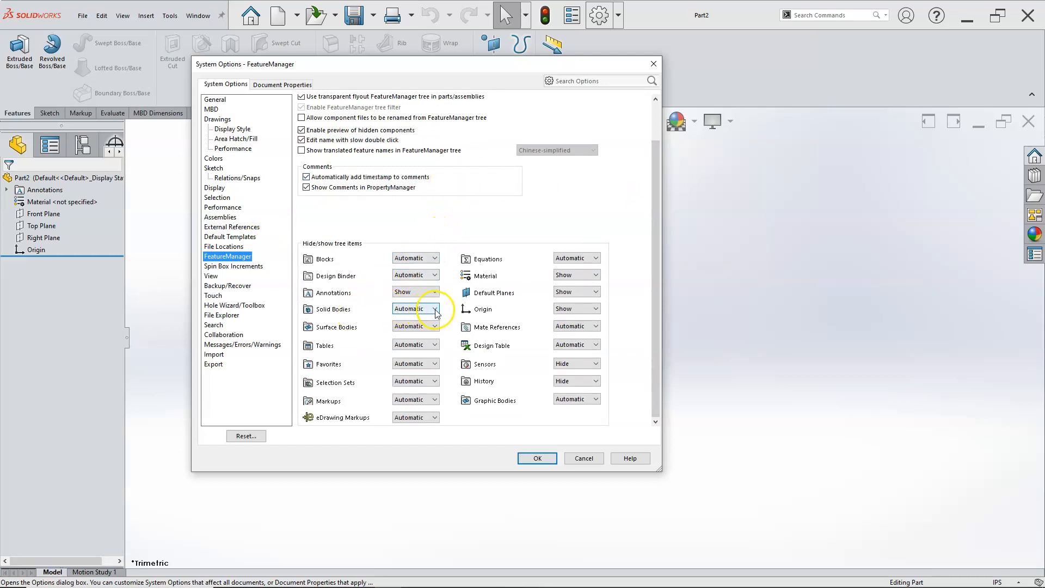
pyautogui.click(420, 332)
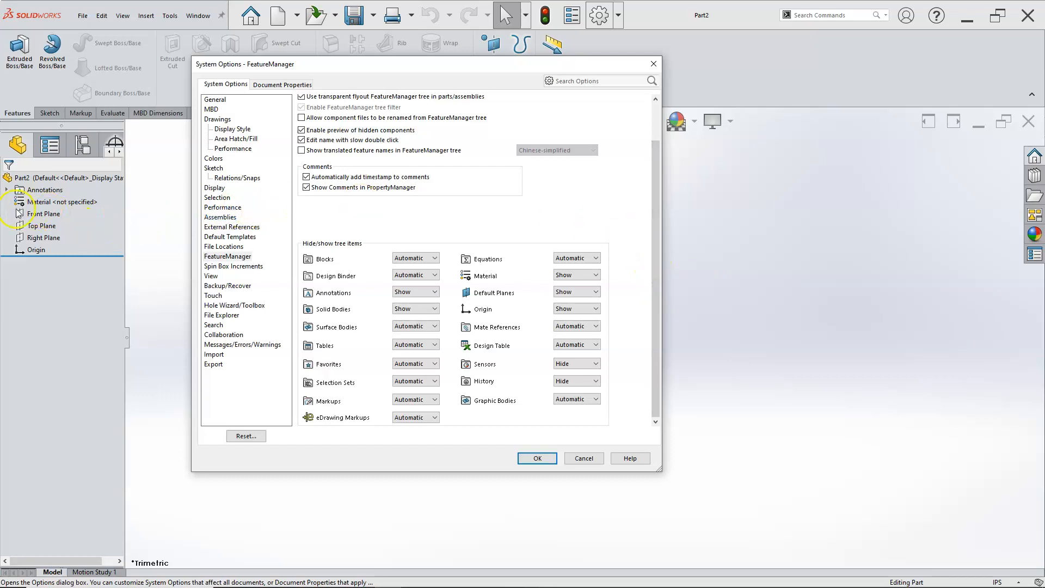
# Step: Review the remaining system options pages from Spin Box Increments through View, Backup/Recover and Messages/Errors/Warnings to Export
pyautogui.click(245, 267)
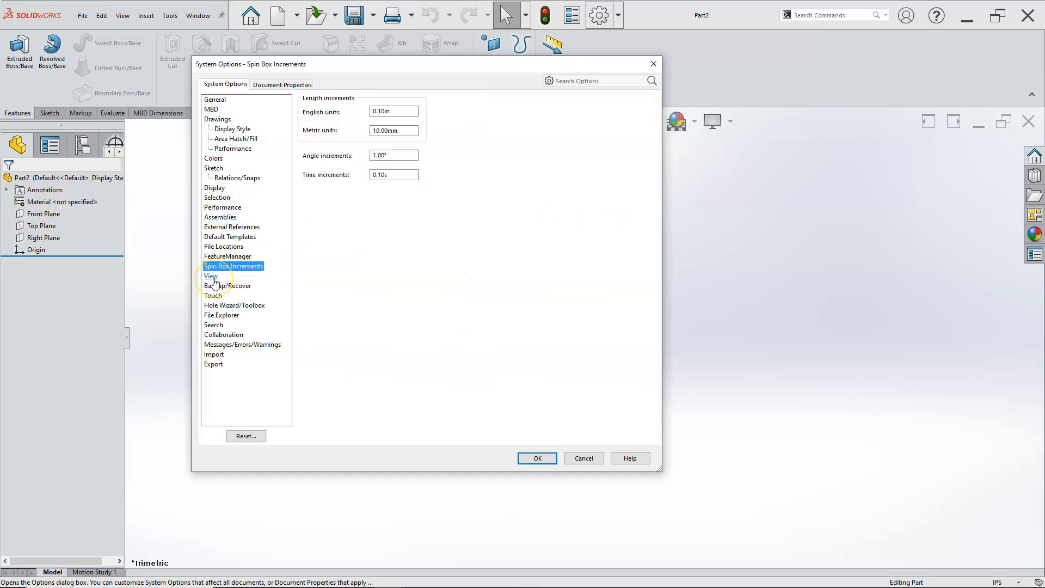
pyautogui.click(211, 276)
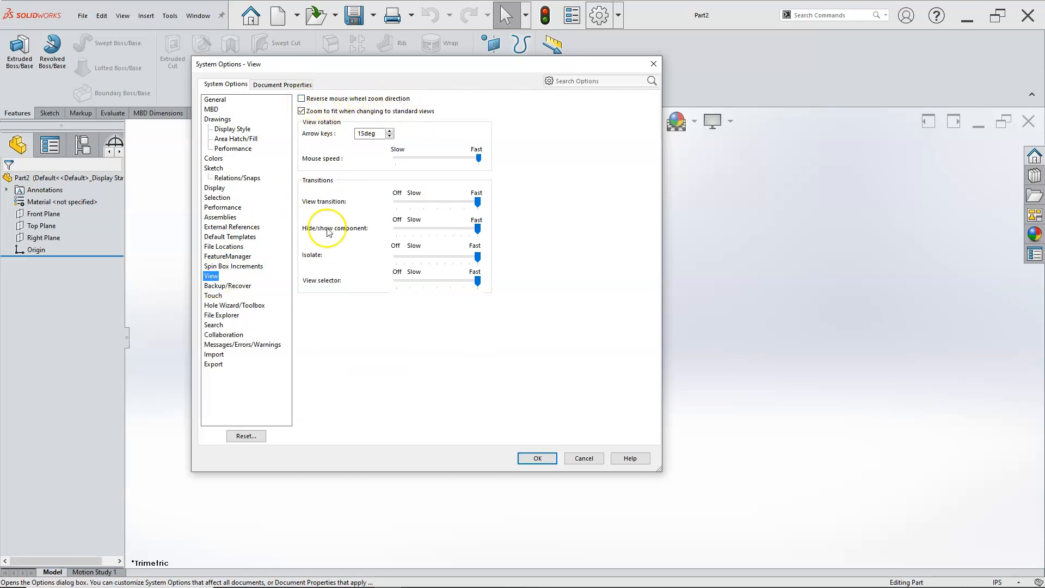
pyautogui.click(217, 287)
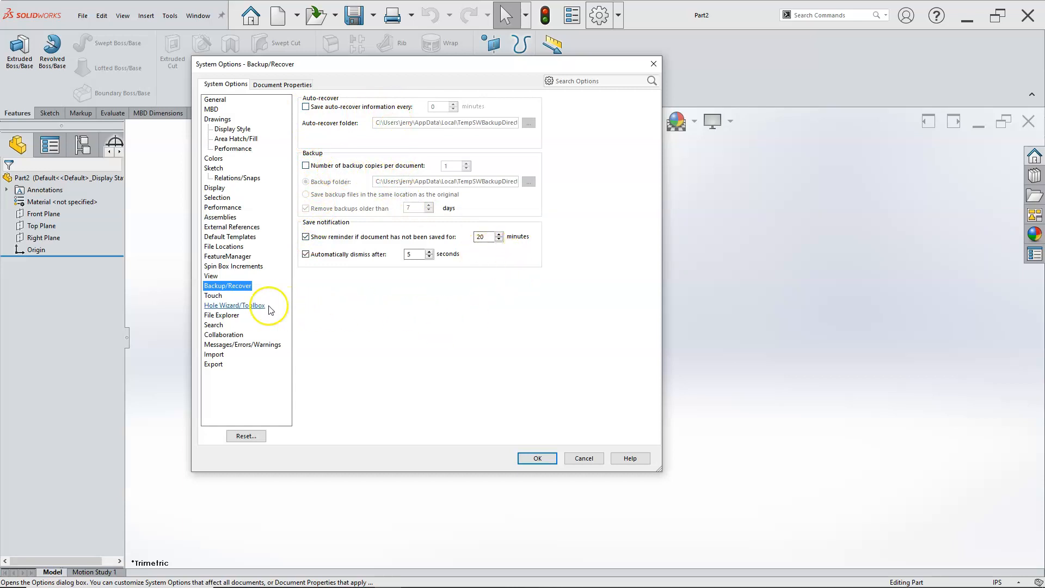
pyautogui.click(213, 295)
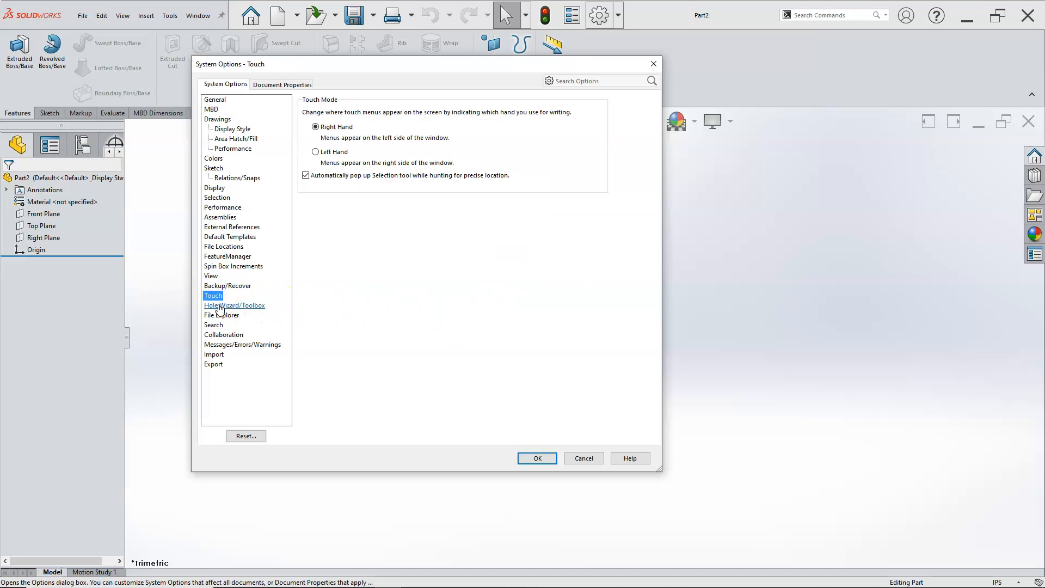
pyautogui.click(219, 306)
pyautogui.click(219, 315)
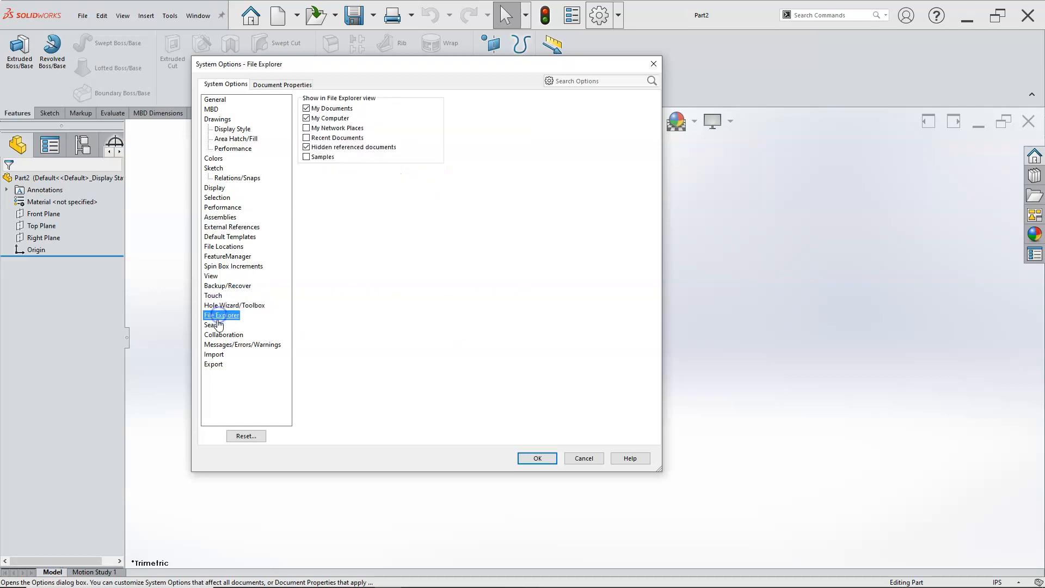
pyautogui.click(214, 325)
pyautogui.click(216, 335)
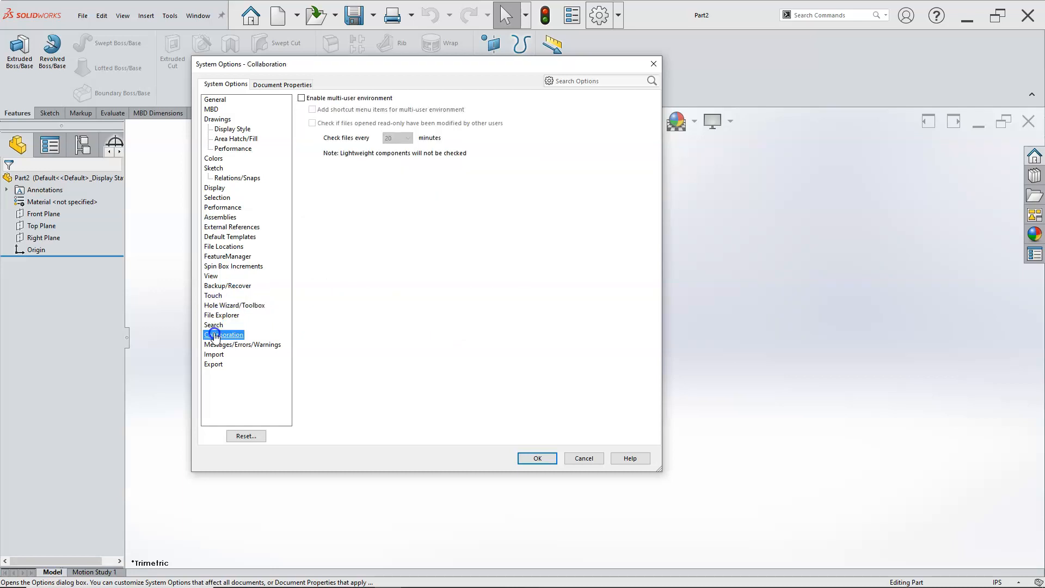
pyautogui.click(214, 346)
pyautogui.click(213, 355)
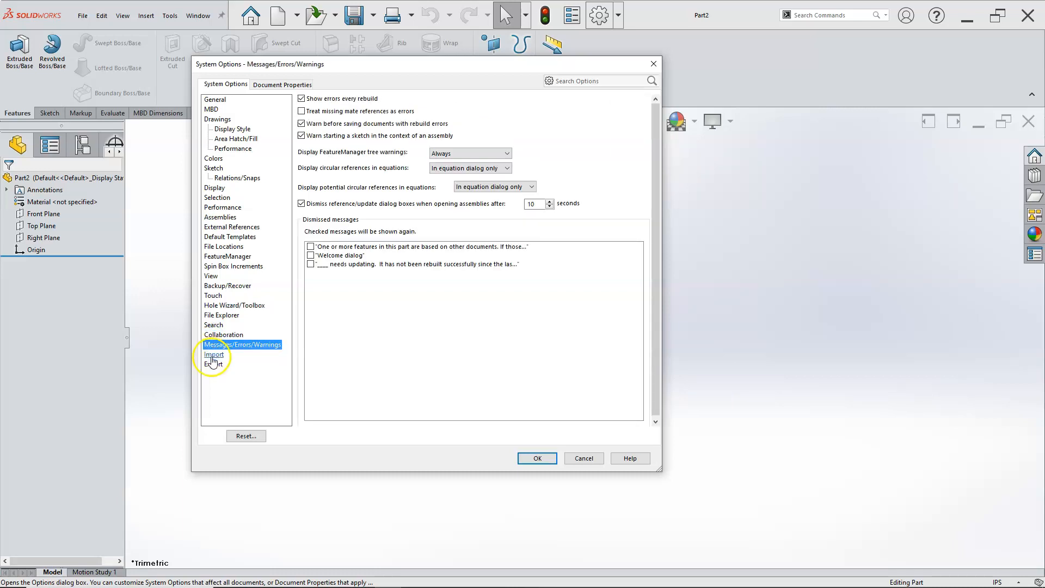
pyautogui.click(212, 364)
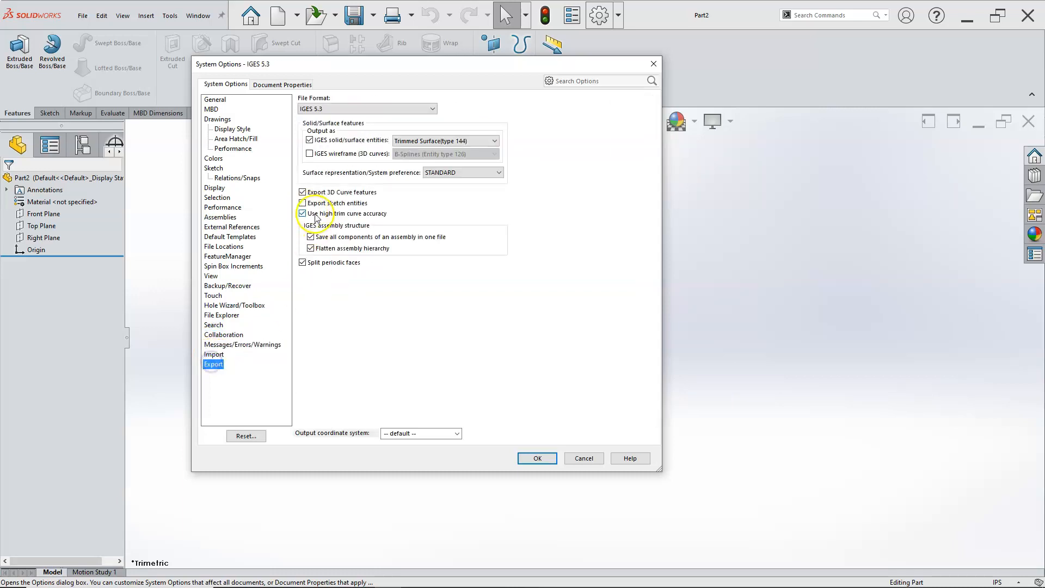
# Step: Review the available overall drafting standards and the Detailing and Grid/Snap settings in the document properties
pyautogui.click(275, 84)
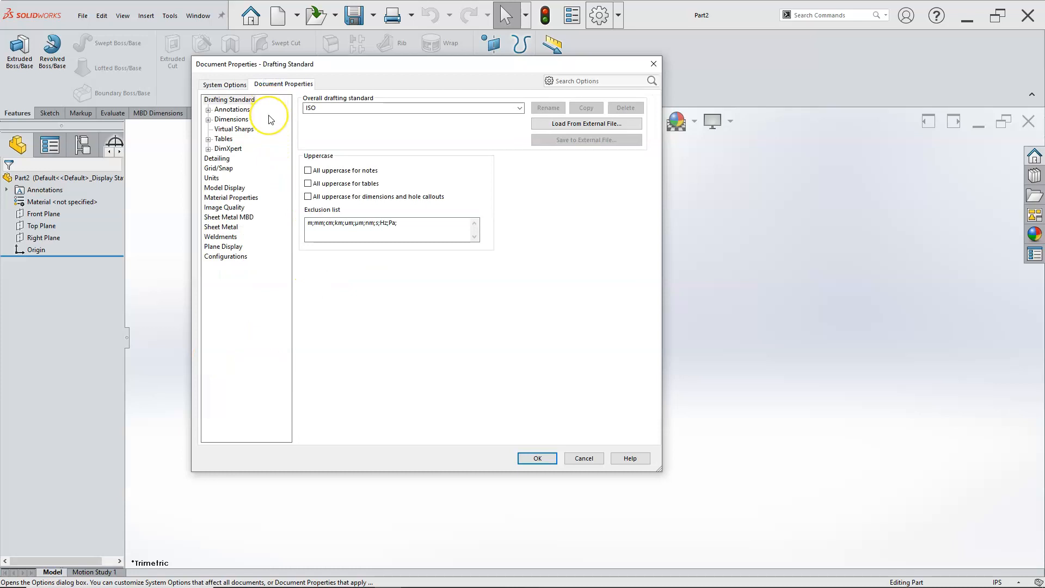
pyautogui.click(323, 113)
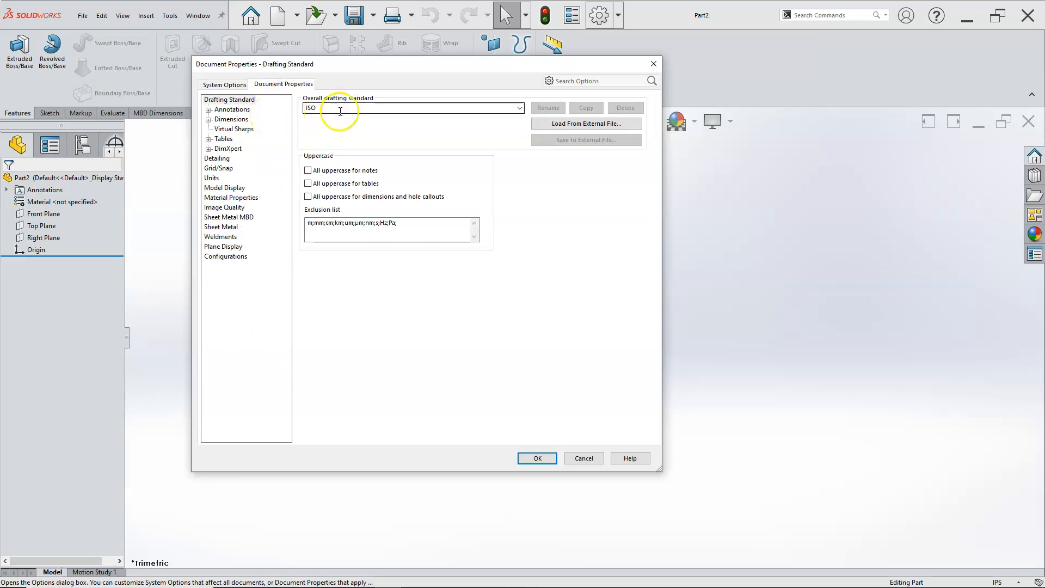
pyautogui.click(512, 109)
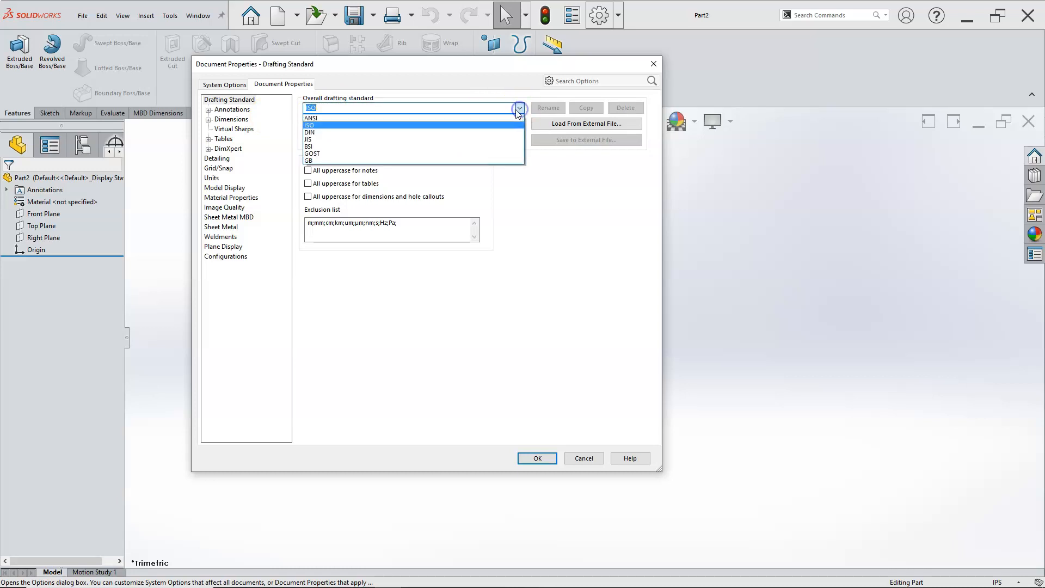
pyautogui.click(351, 69)
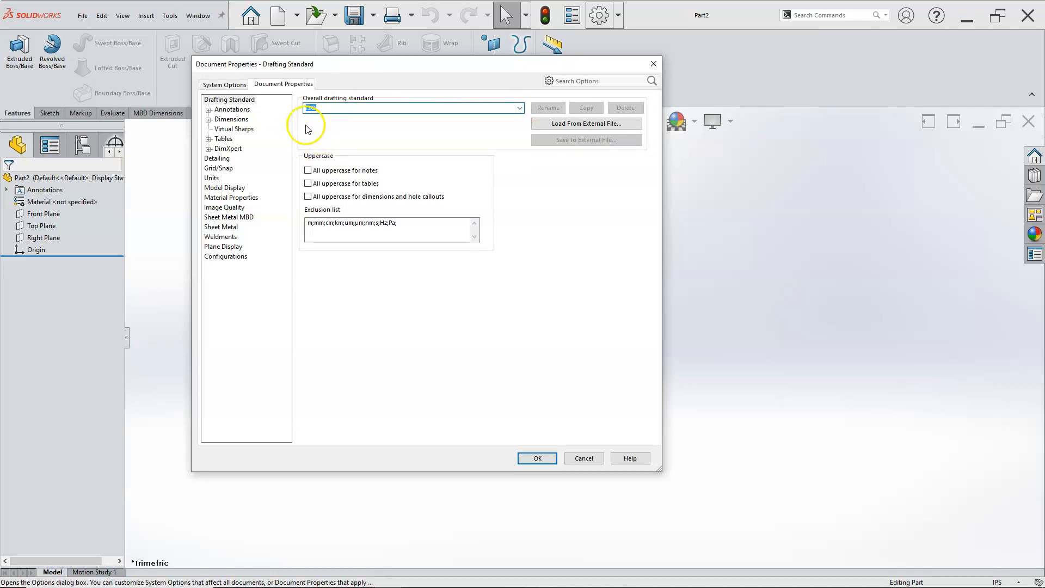
pyautogui.click(220, 115)
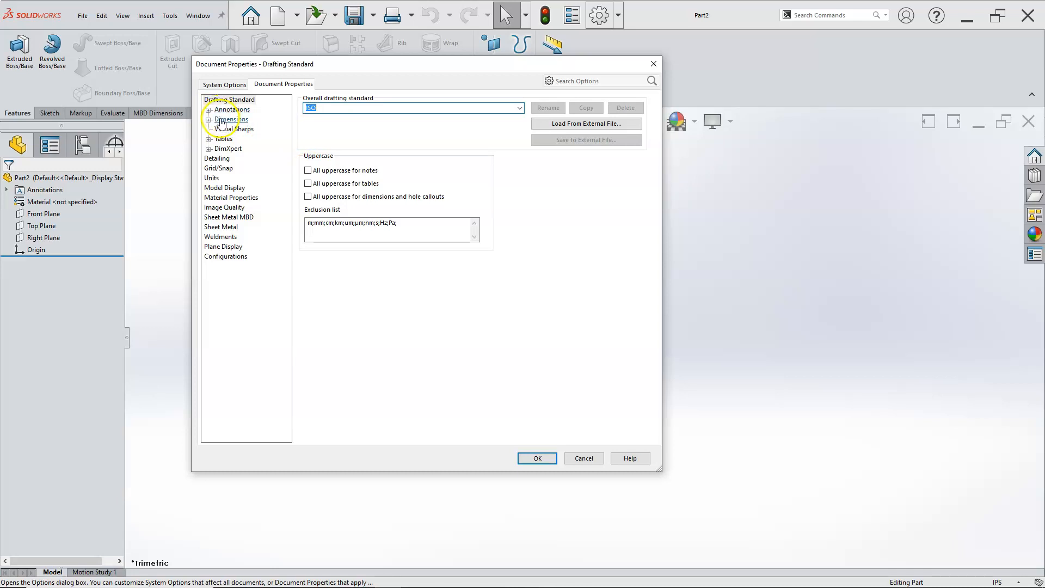
pyautogui.click(225, 160)
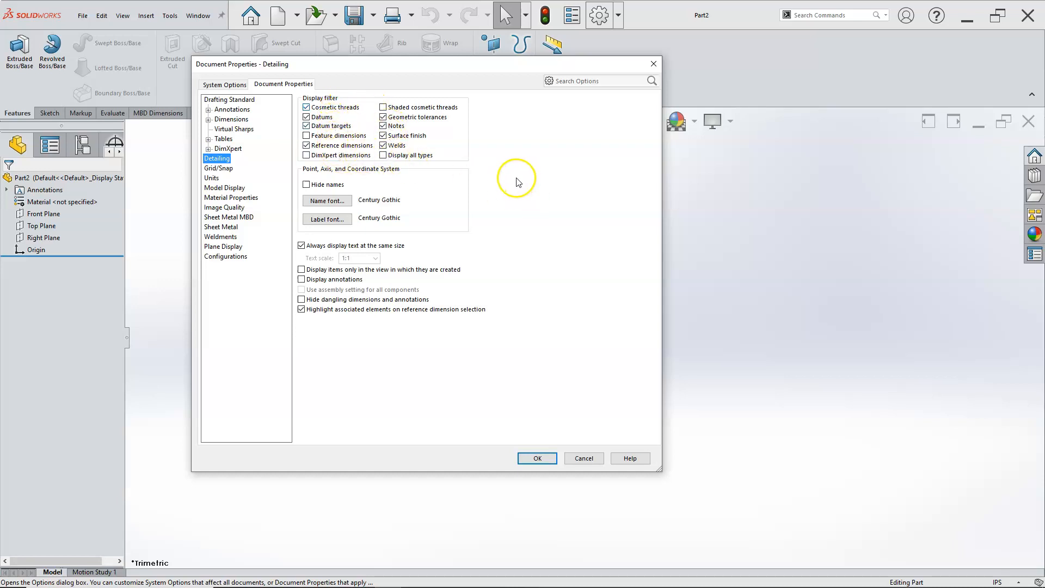
pyautogui.click(234, 168)
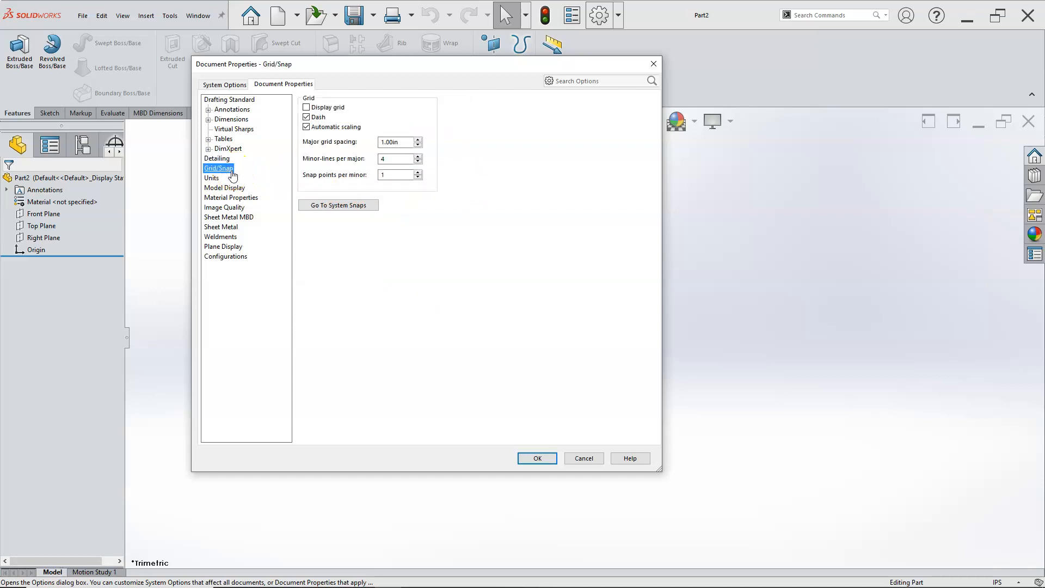
pyautogui.click(306, 116)
# Step: Switch the document's unit system to MMGS (millimeter, gram, second) and back to IPS (inch, pound, second)
pyautogui.click(212, 178)
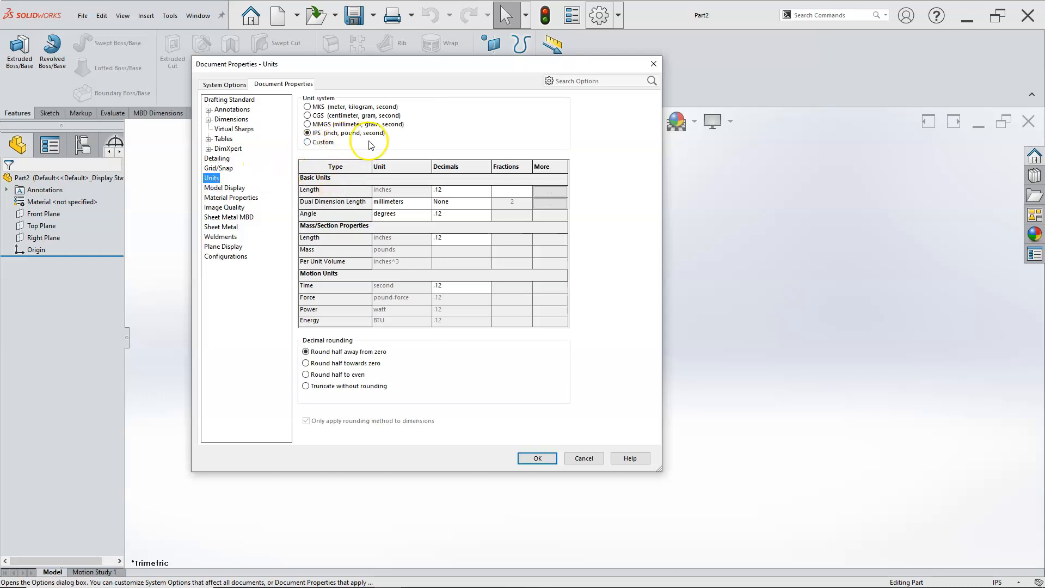
pyautogui.click(307, 125)
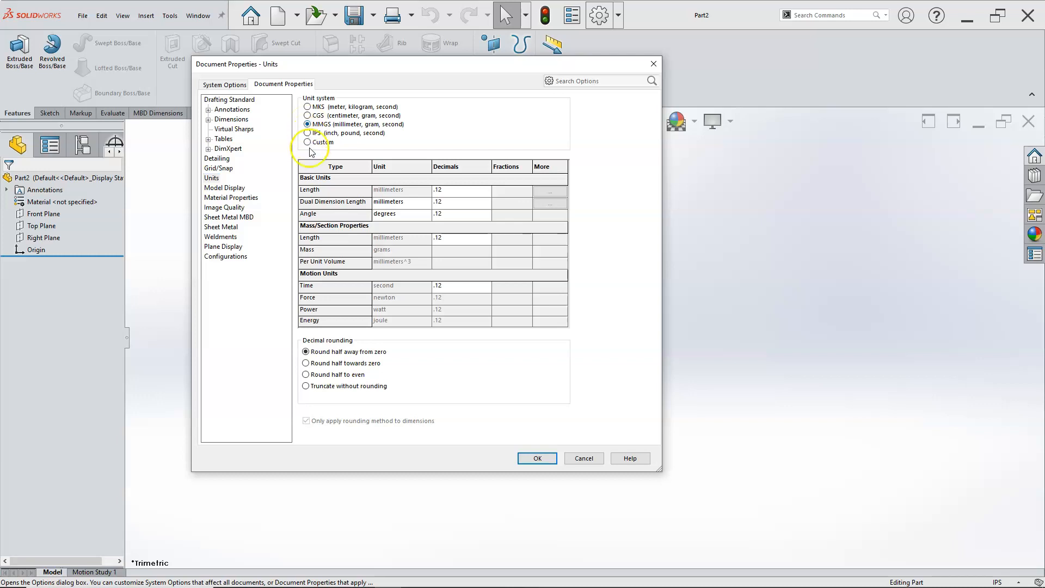
pyautogui.click(308, 134)
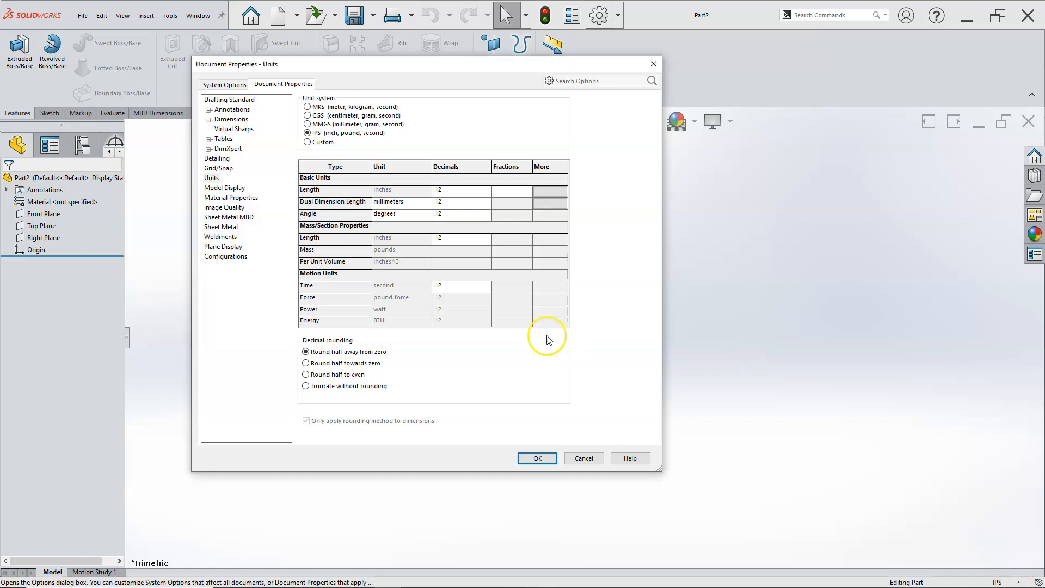
# Step: Review the document properties pages from Model Display through Configurations and apply the options
pyautogui.click(225, 188)
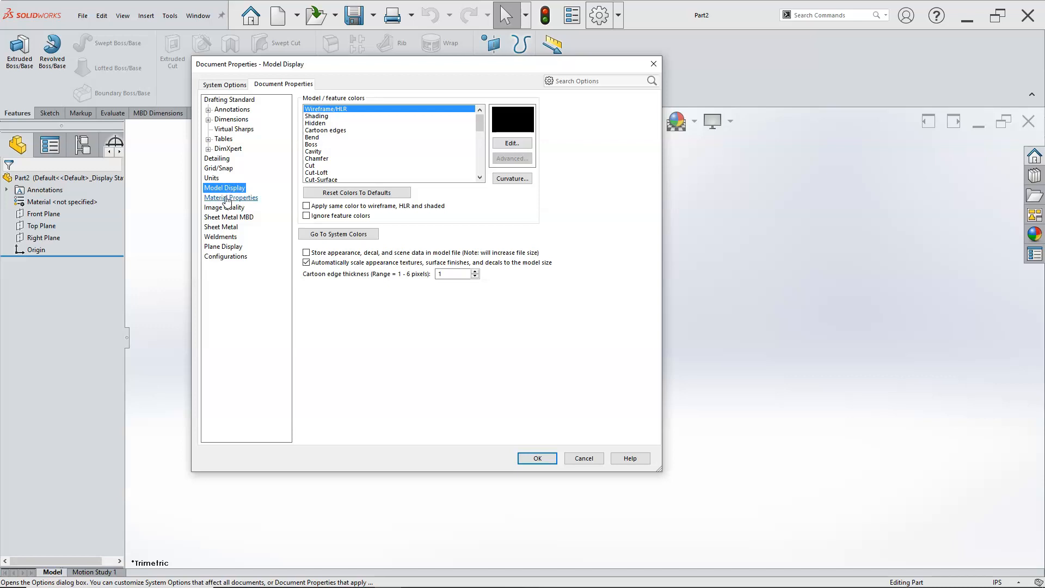
pyautogui.click(226, 198)
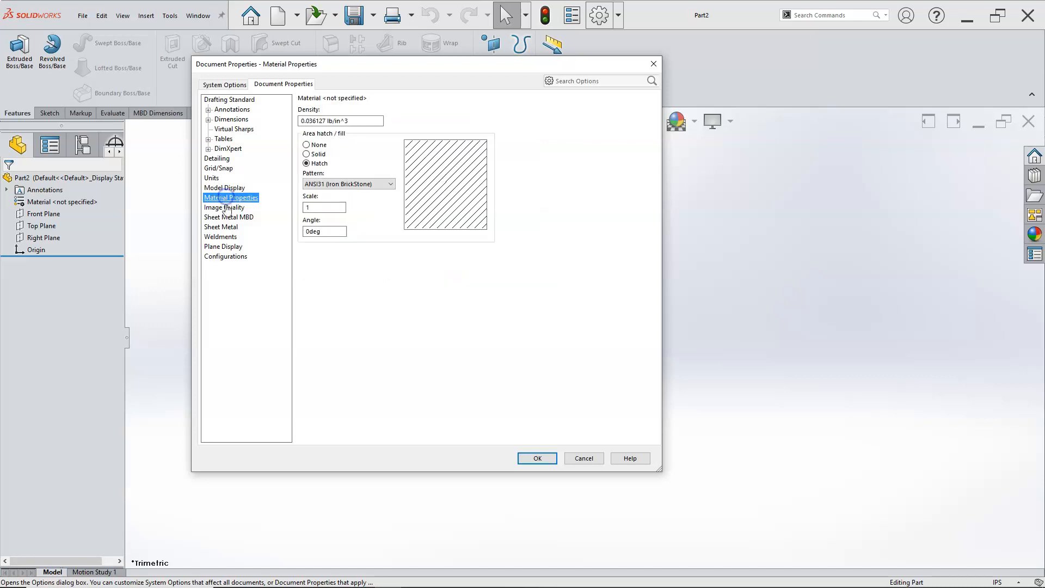
pyautogui.click(226, 210)
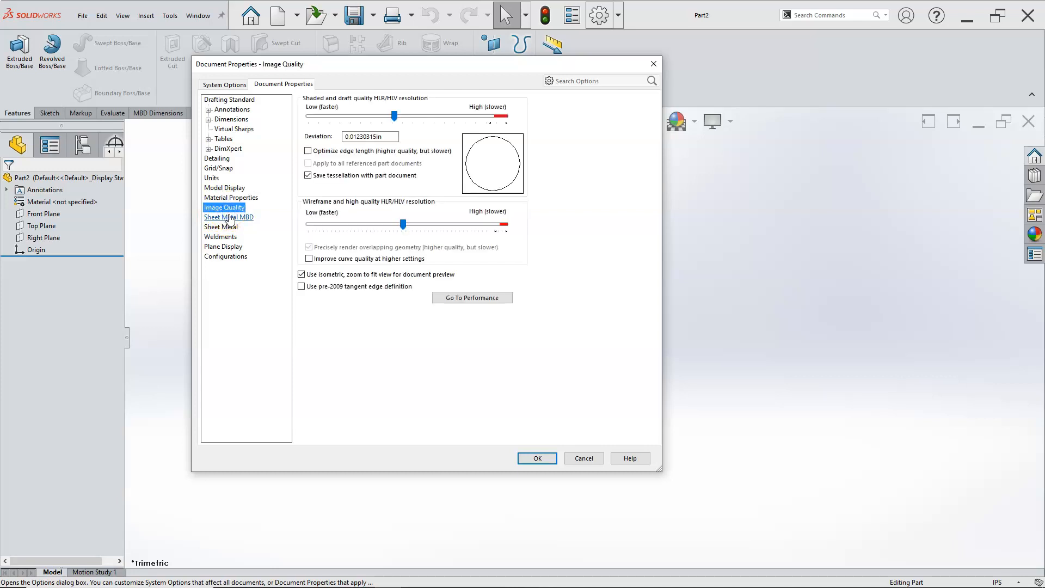
pyautogui.click(228, 217)
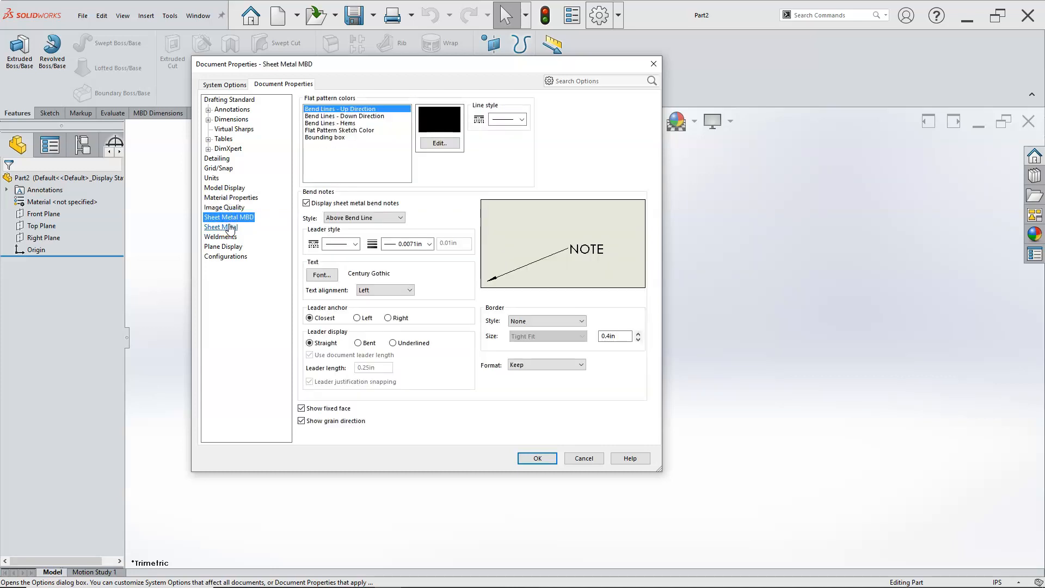
pyautogui.click(228, 228)
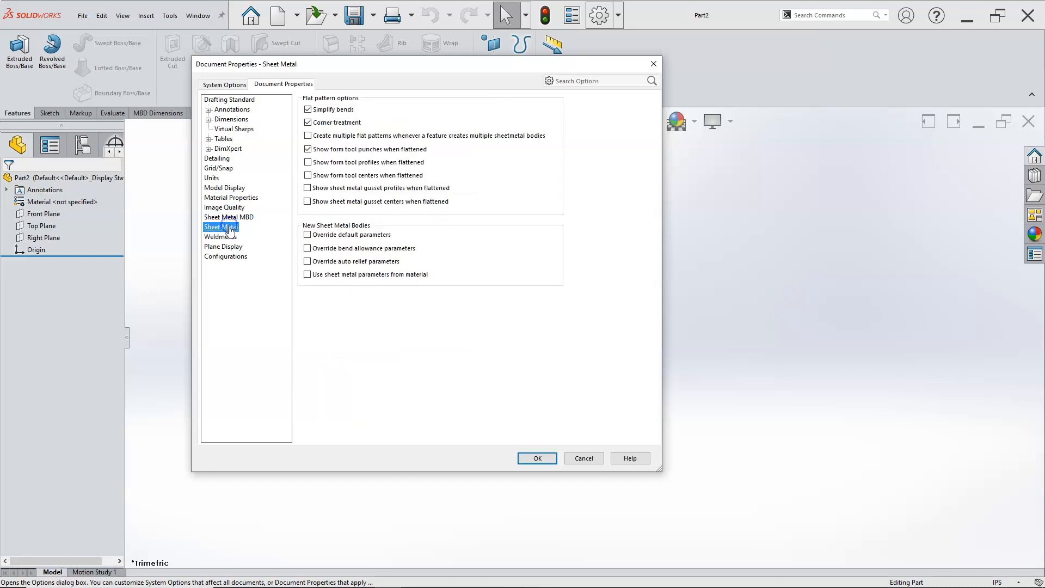
pyautogui.click(229, 237)
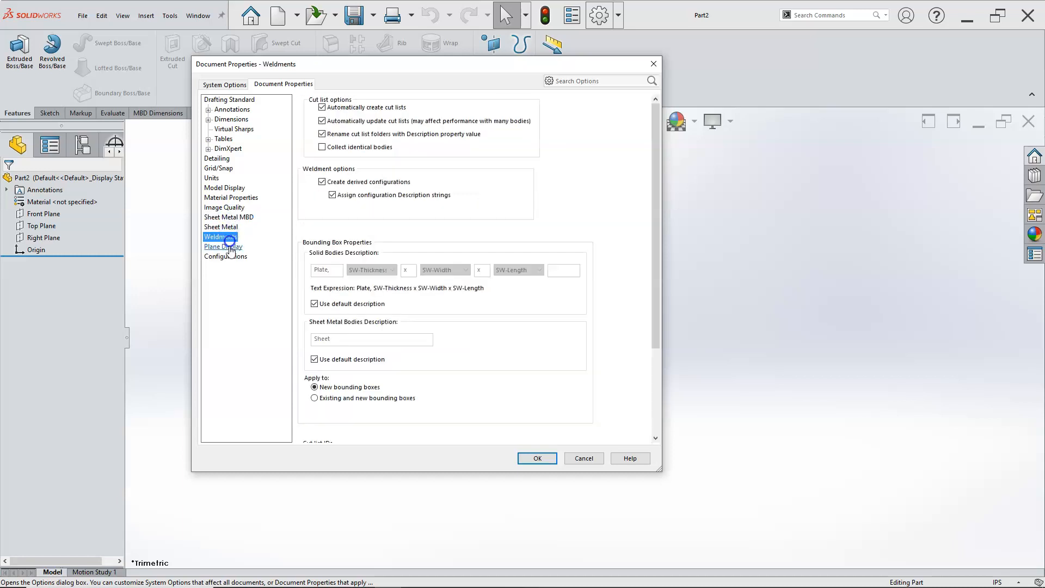
pyautogui.click(229, 247)
pyautogui.click(229, 257)
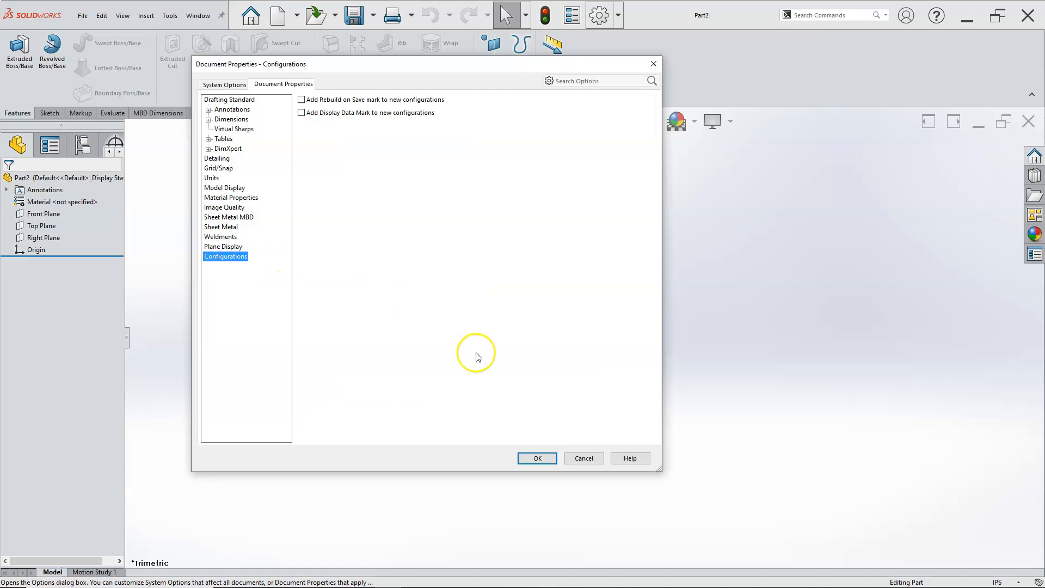
pyautogui.click(536, 457)
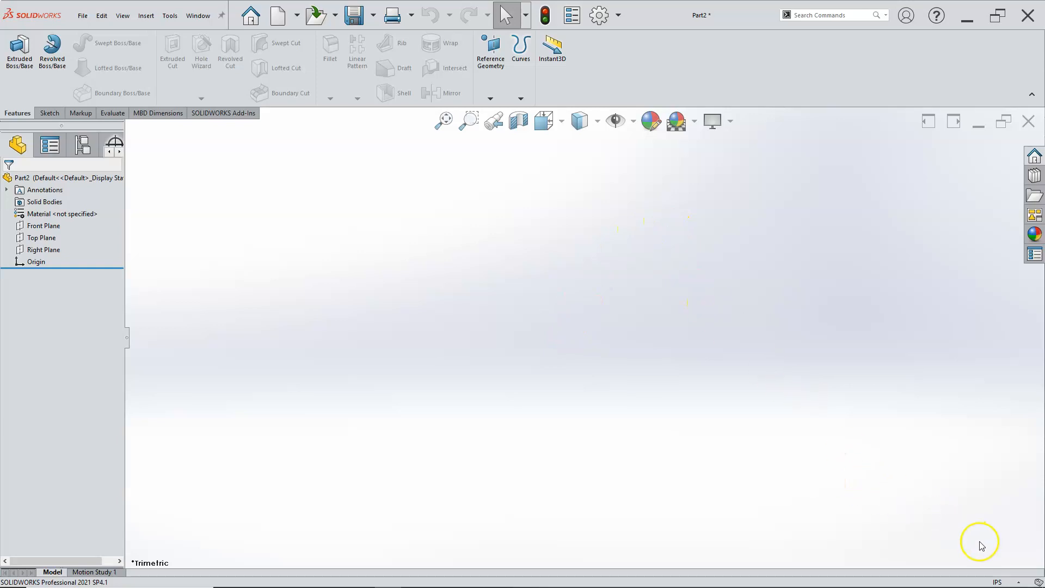
# Step: Edit the document units to give basic length a precision of three decimals (.123)
pyautogui.click(1018, 582)
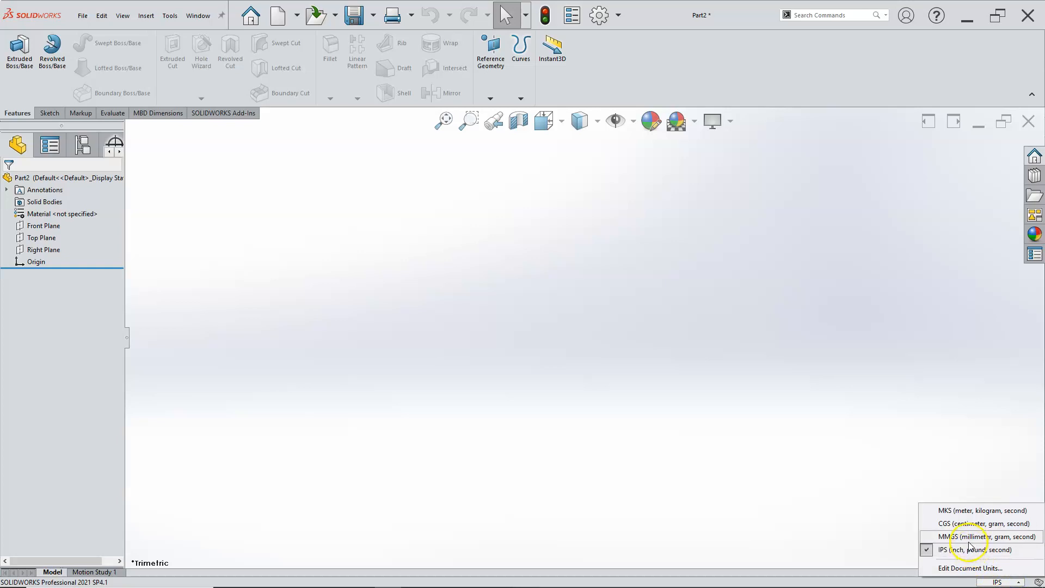
pyautogui.click(980, 568)
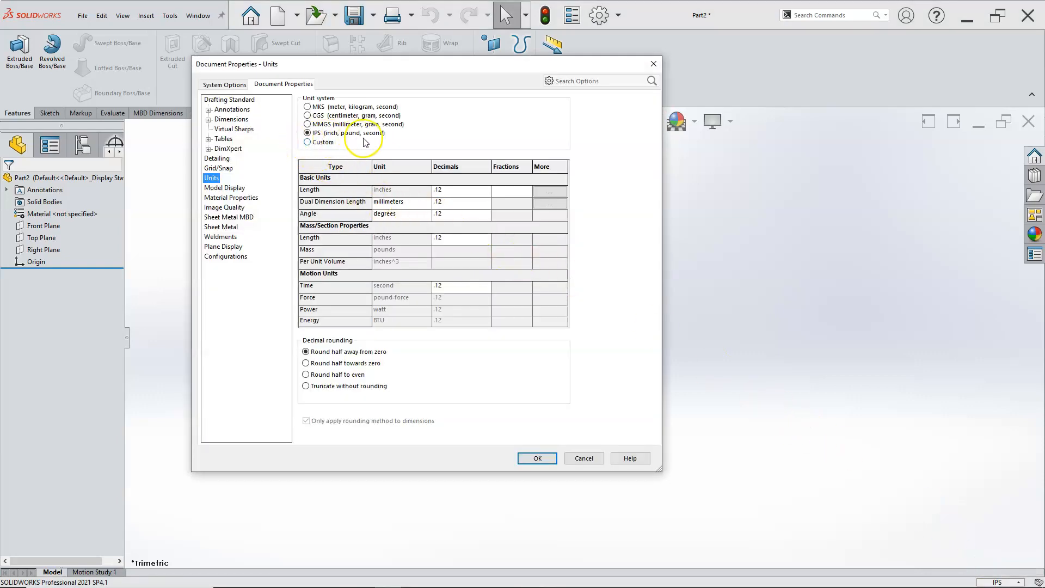
pyautogui.click(485, 190)
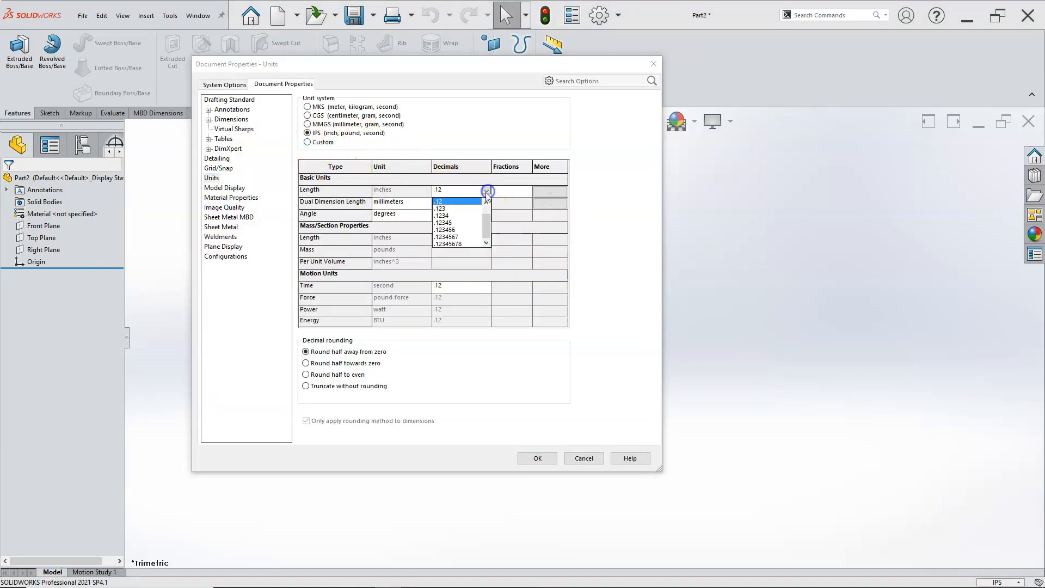
pyautogui.click(452, 209)
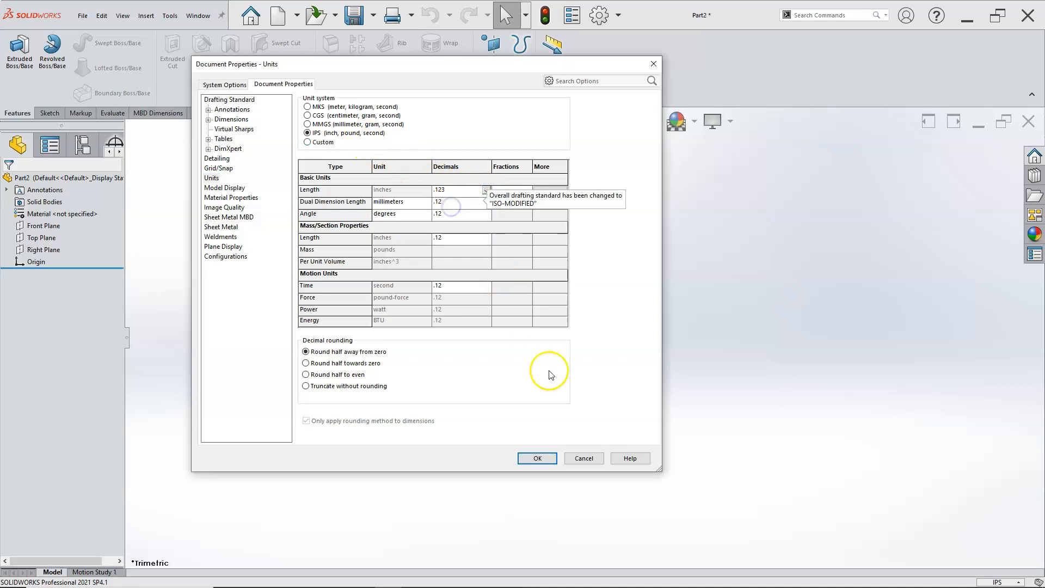
pyautogui.click(544, 461)
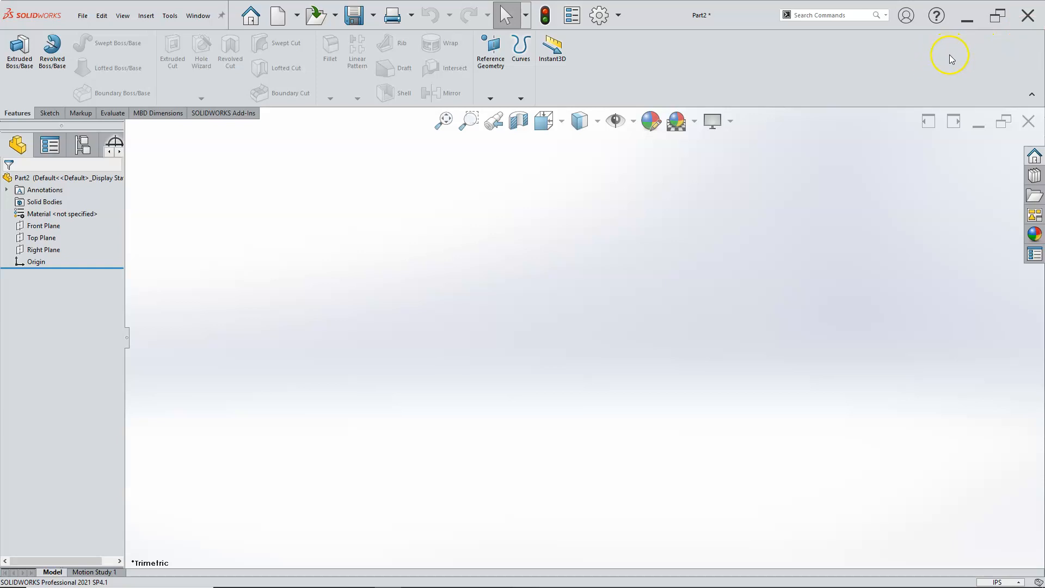
# Step: Collapse the CommandManager, bring up the Features commands temporarily, and pin the CommandManager open again
pyautogui.click(1031, 98)
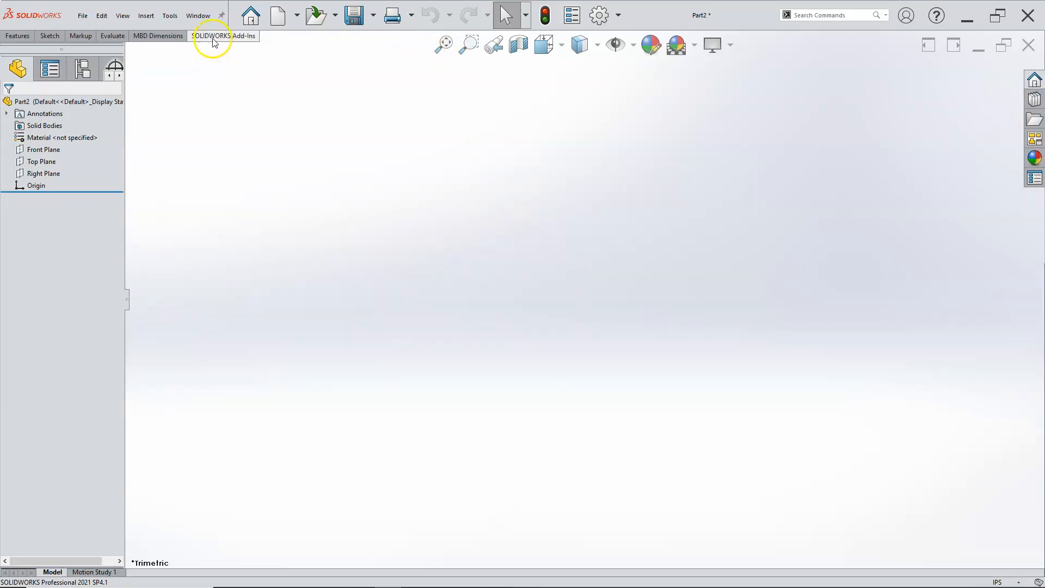
pyautogui.click(18, 36)
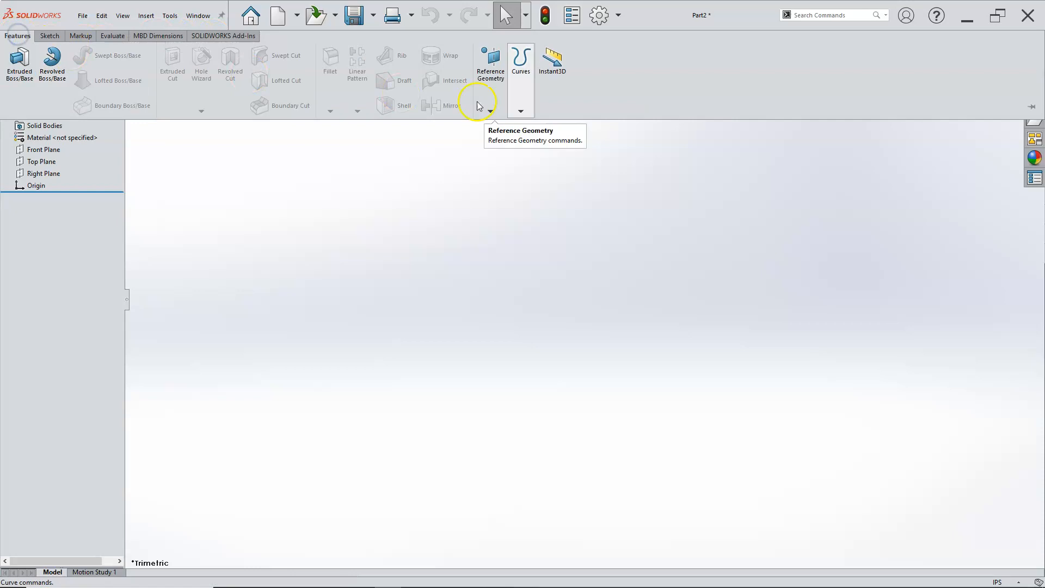
pyautogui.click(1038, 107)
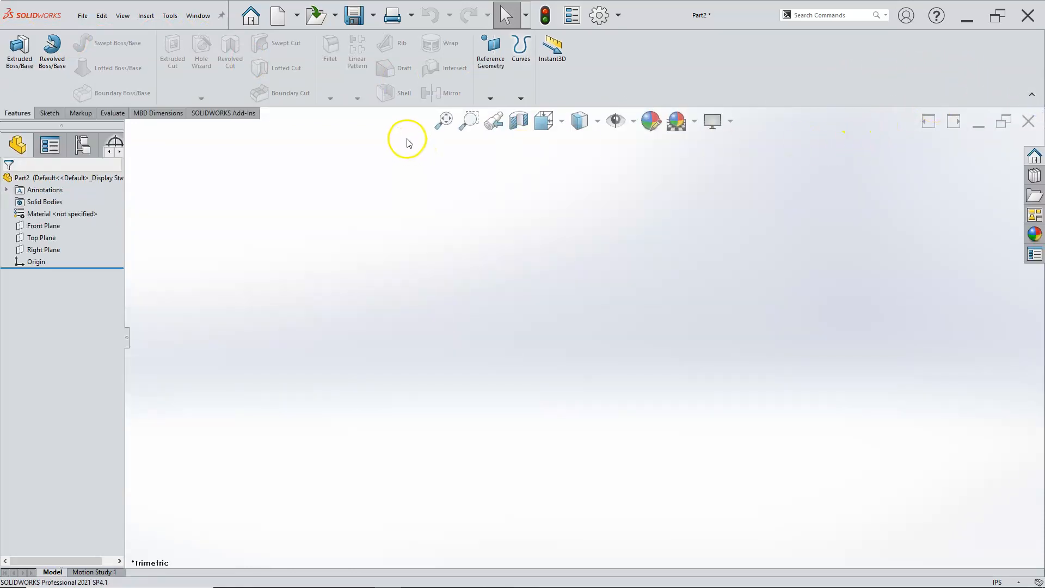
# Step: Review which command groups, such as Surfaces, Sheet Metal and Weldments, can be added to the CommandManager
pyautogui.rightClick(592, 80)
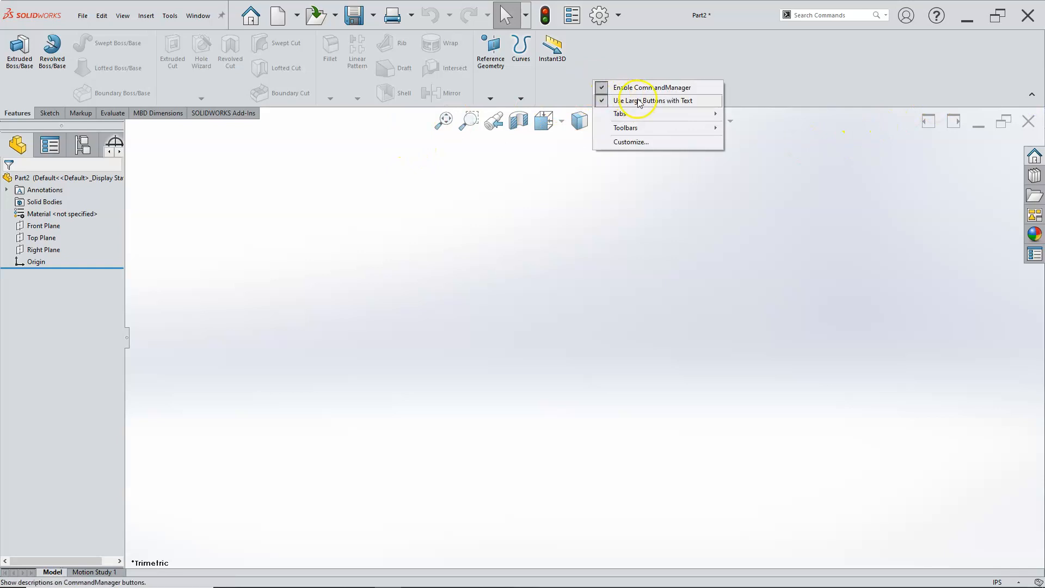
pyautogui.moveTo(635, 114)
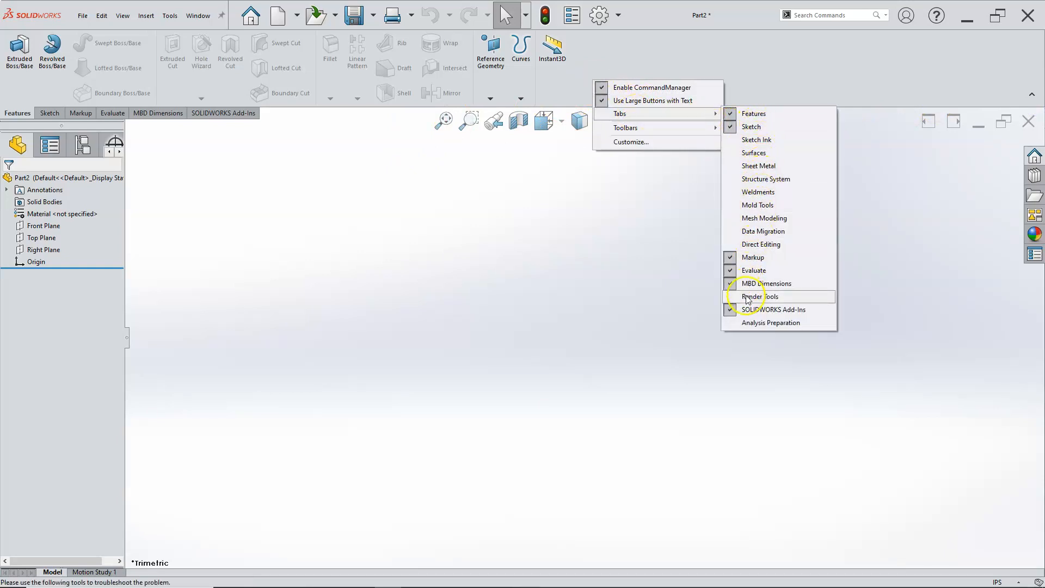
pyautogui.click(757, 173)
pyautogui.click(684, 119)
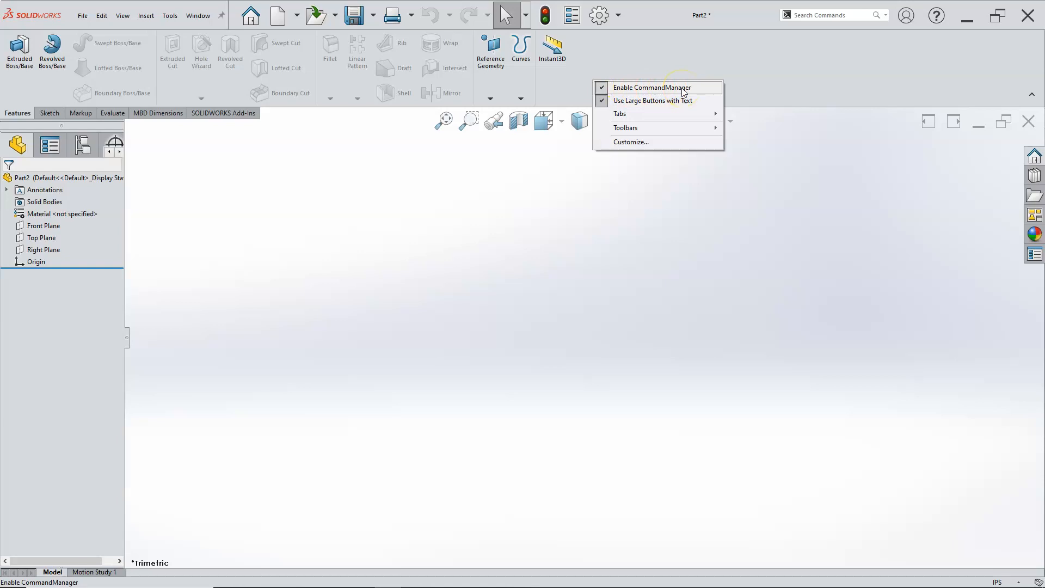
# Step: Switch the CommandManager's large buttons with text off and on again, and check the available toolbars
pyautogui.click(665, 90)
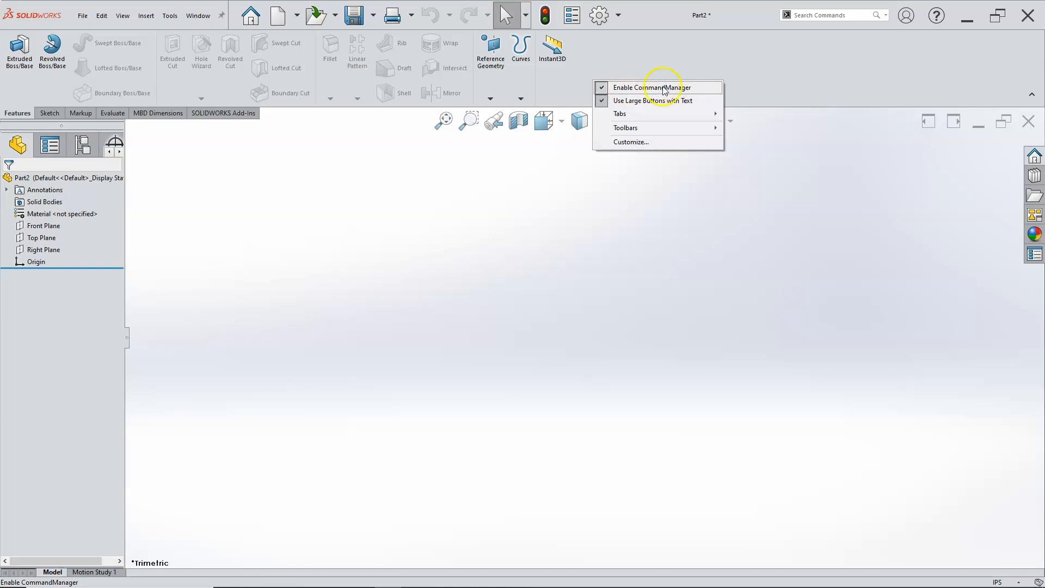
pyautogui.click(631, 103)
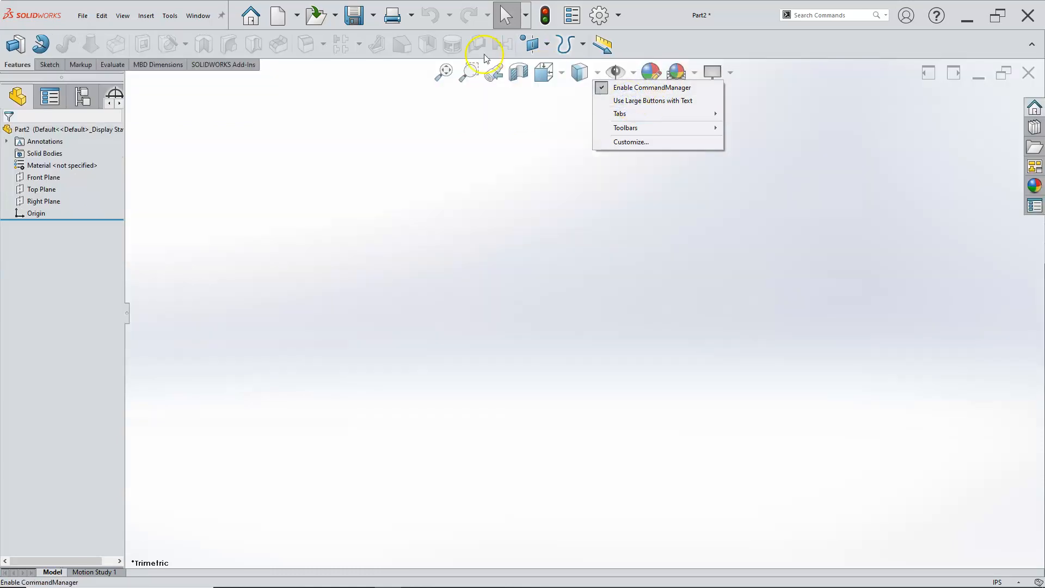
pyautogui.click(642, 101)
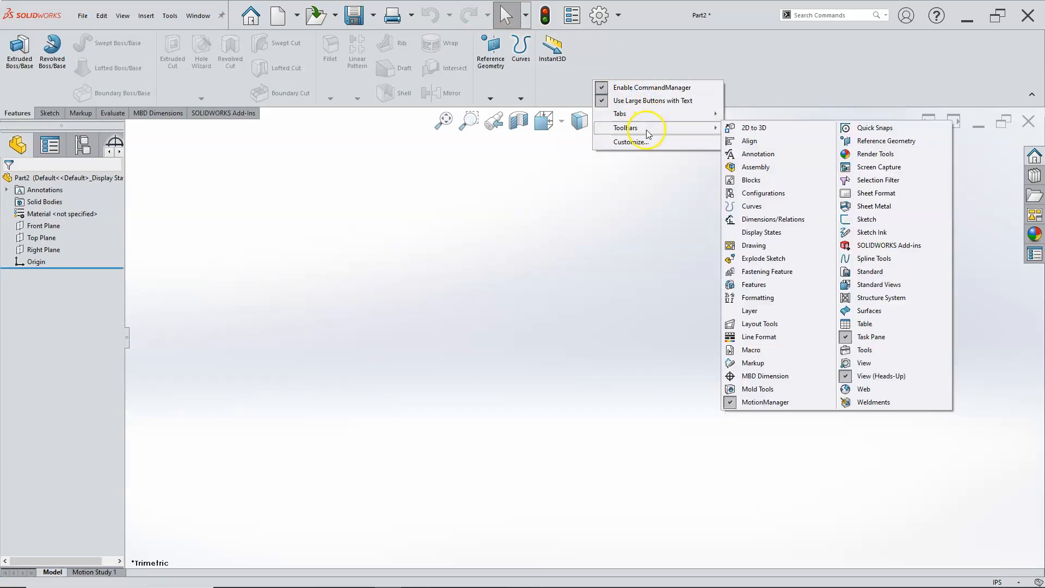
pyautogui.click(719, 60)
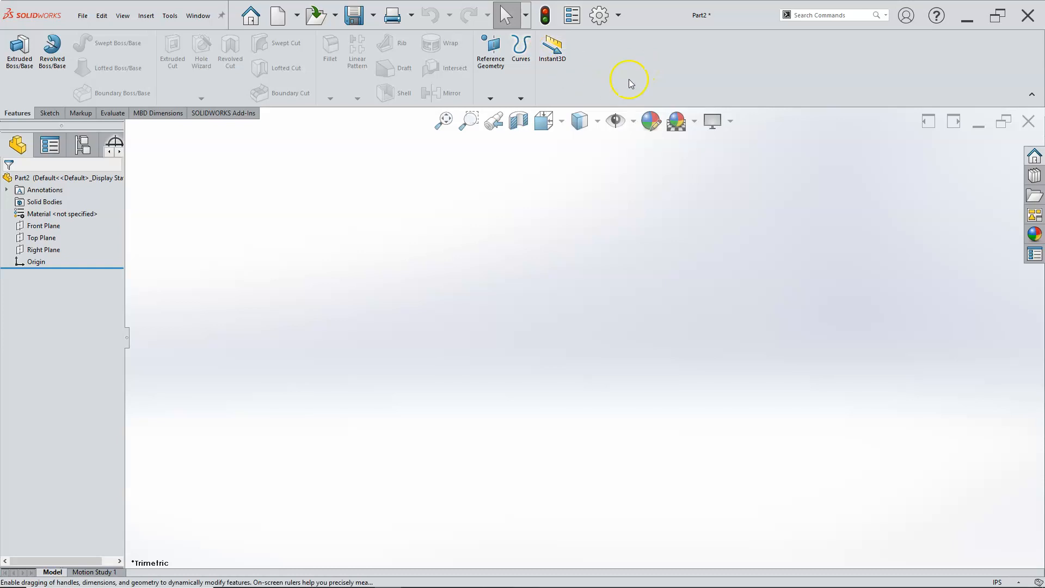
# Step: Toggle Instant3D on and off, and view the Sketch commands before returning to the Features commands
pyautogui.click(546, 63)
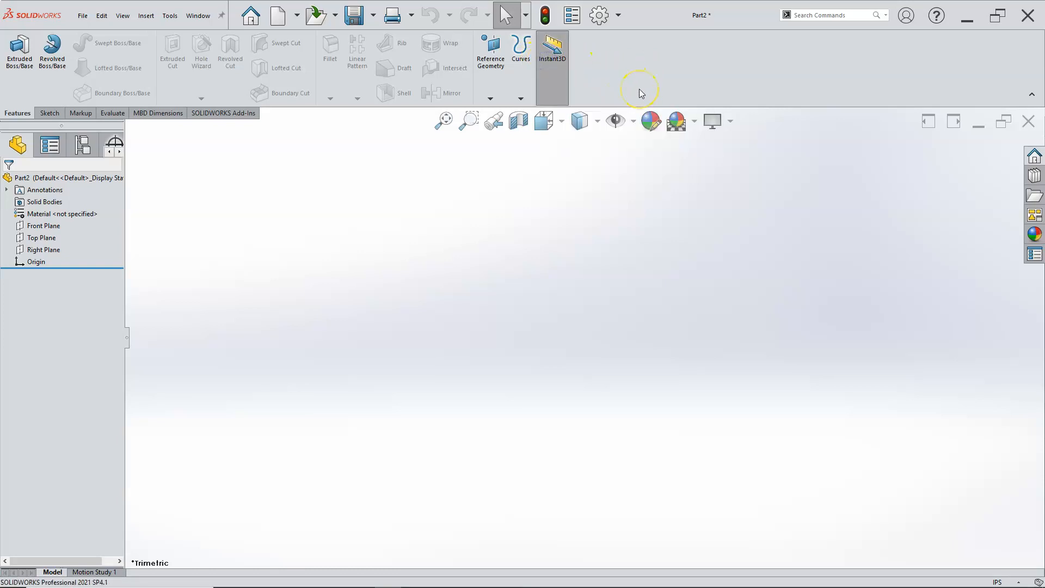
pyautogui.click(557, 72)
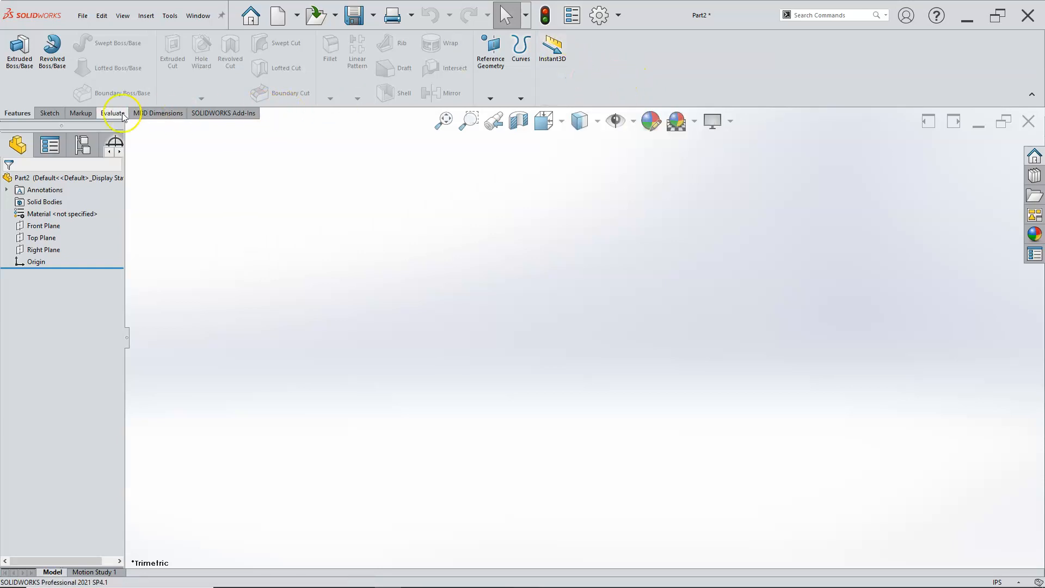
pyautogui.click(50, 114)
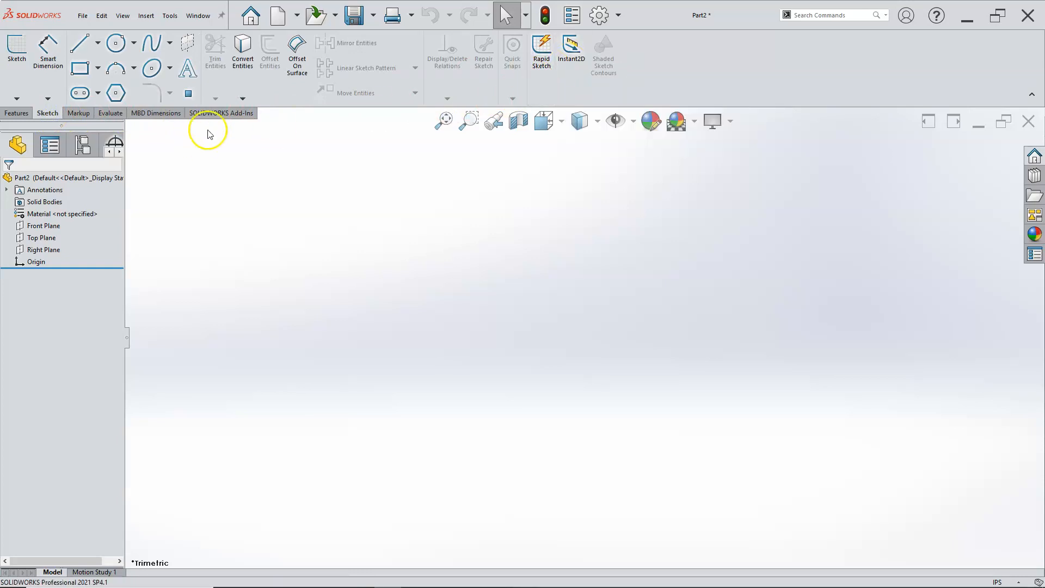
pyautogui.click(24, 116)
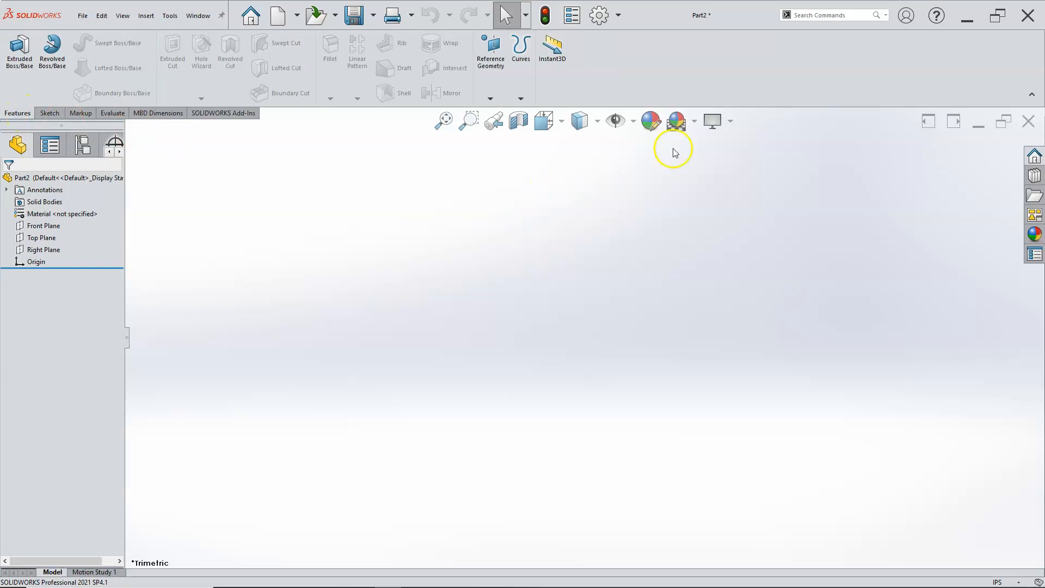
# Step: Look through the task pane's SOLIDWORKS Resources, Design Library, File Explorer, Appearances and Custom Properties pages
pyautogui.click(1033, 157)
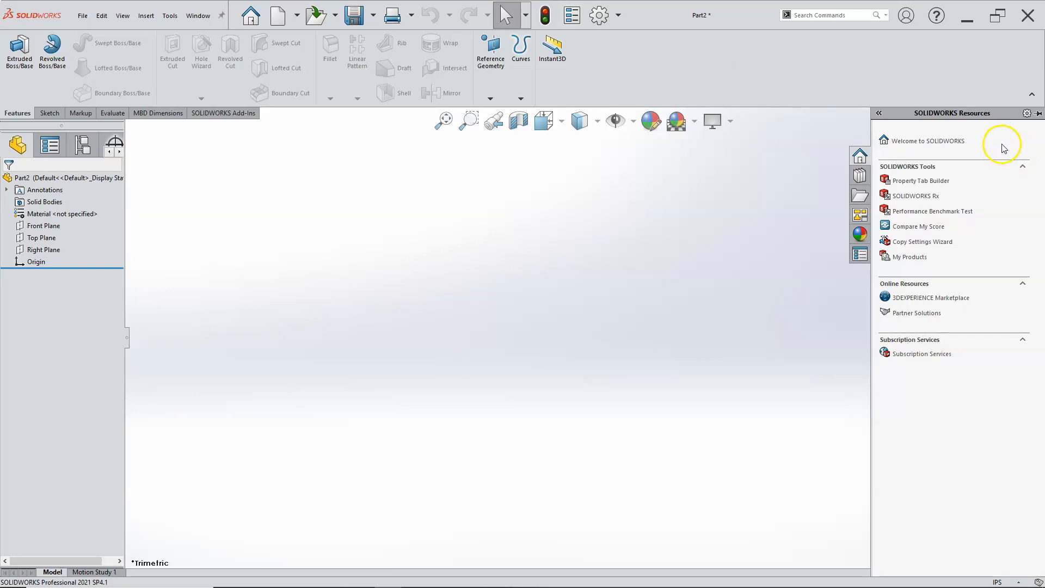
pyautogui.click(865, 179)
pyautogui.click(861, 196)
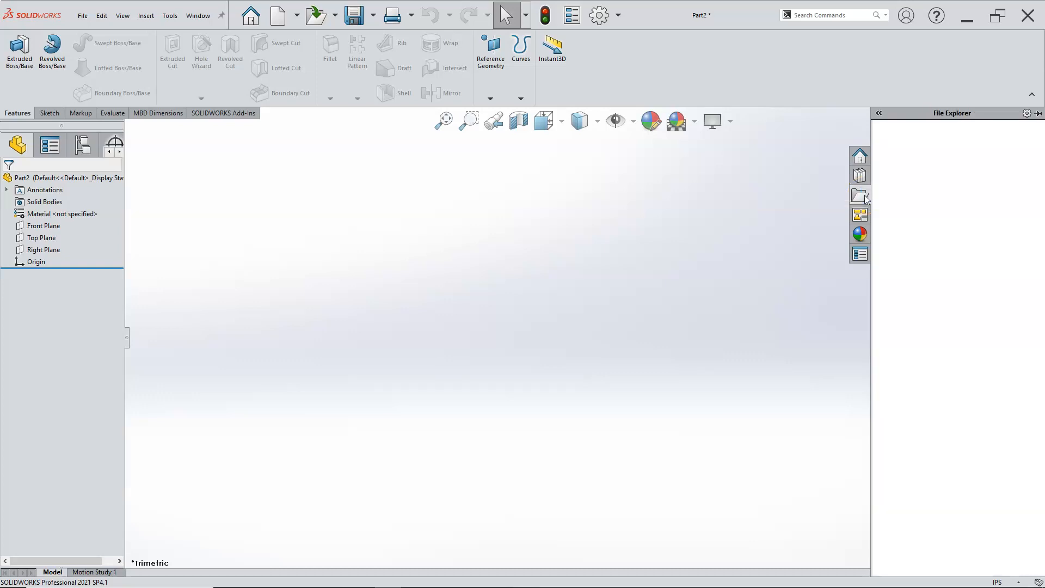
pyautogui.click(878, 126)
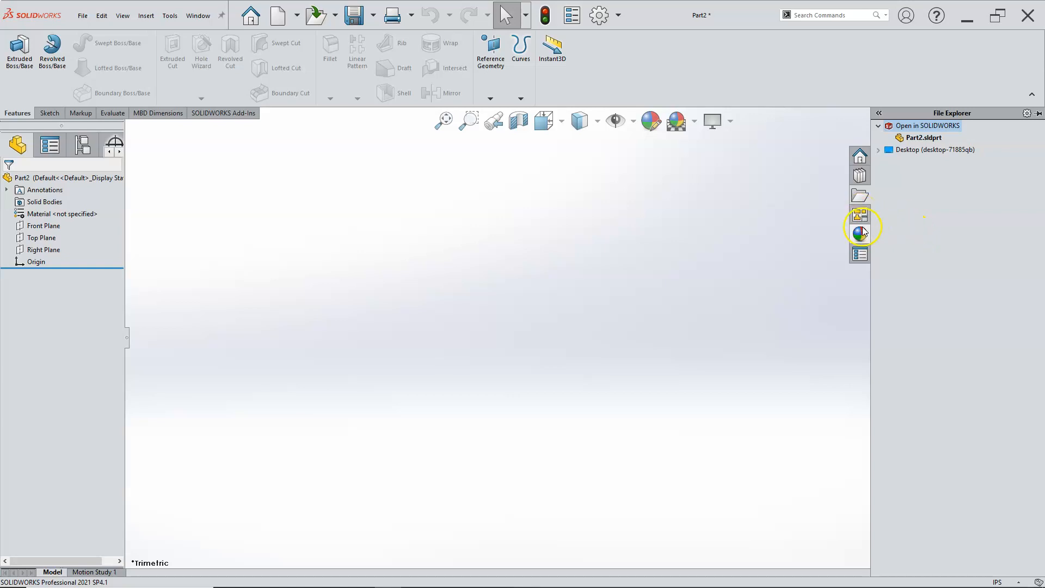
pyautogui.click(861, 232)
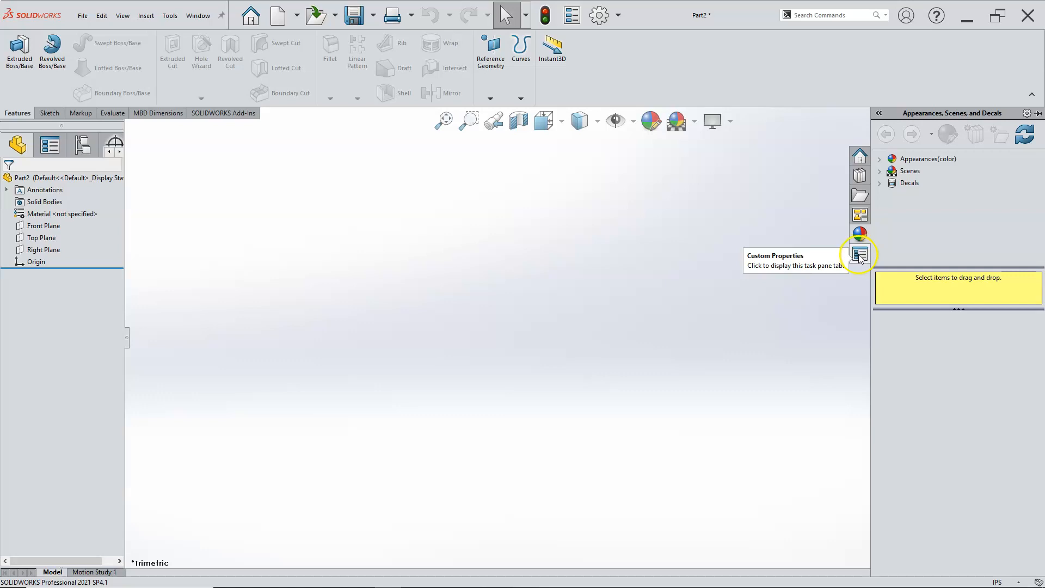
pyautogui.click(859, 256)
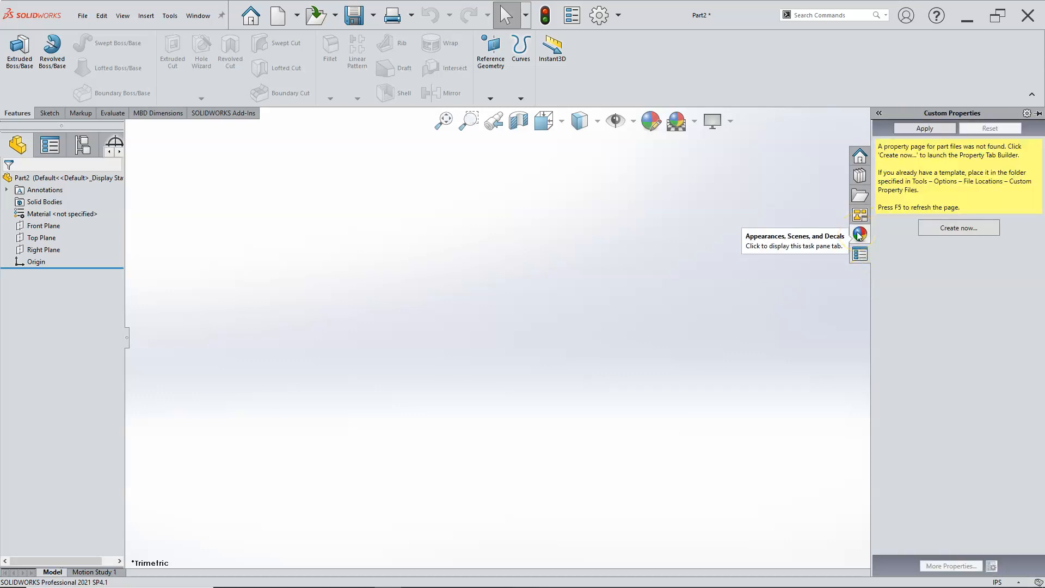
# Step: Examine the appearance and scene categories in Appearances, Scenes, and Decals, and browse the Basic Scenes thumbnails
pyautogui.click(858, 234)
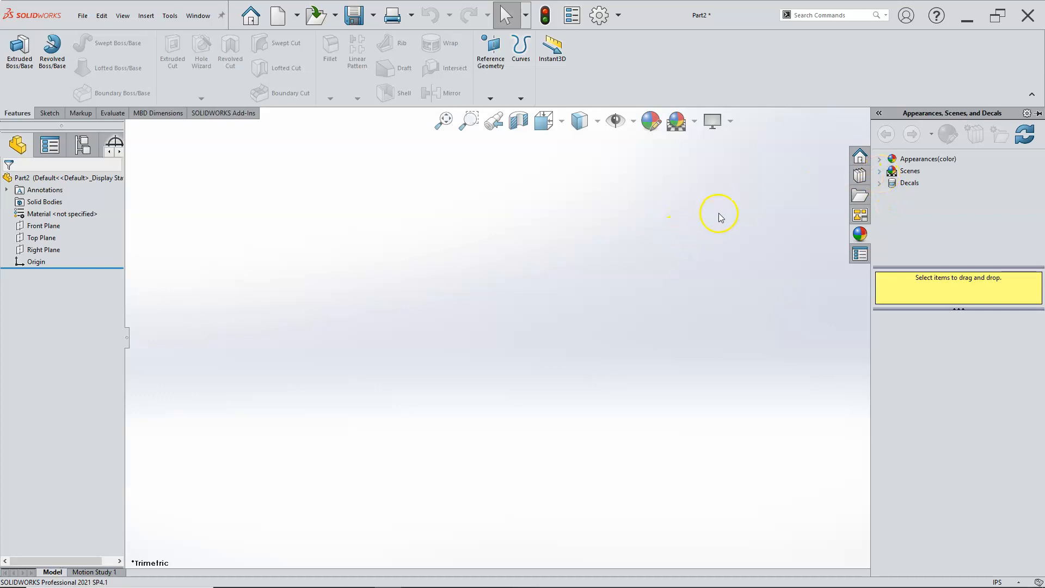
pyautogui.click(880, 172)
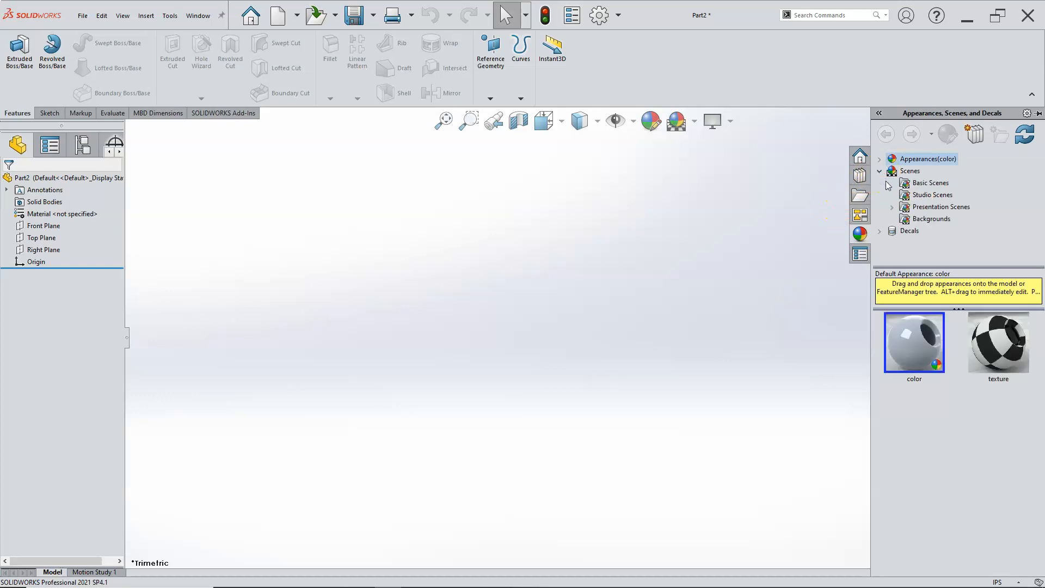
pyautogui.click(881, 173)
pyautogui.click(881, 172)
pyautogui.click(879, 159)
pyautogui.click(879, 159)
pyautogui.click(881, 172)
pyautogui.click(928, 183)
pyautogui.click(948, 346)
pyautogui.scroll(-10, 937, 386)
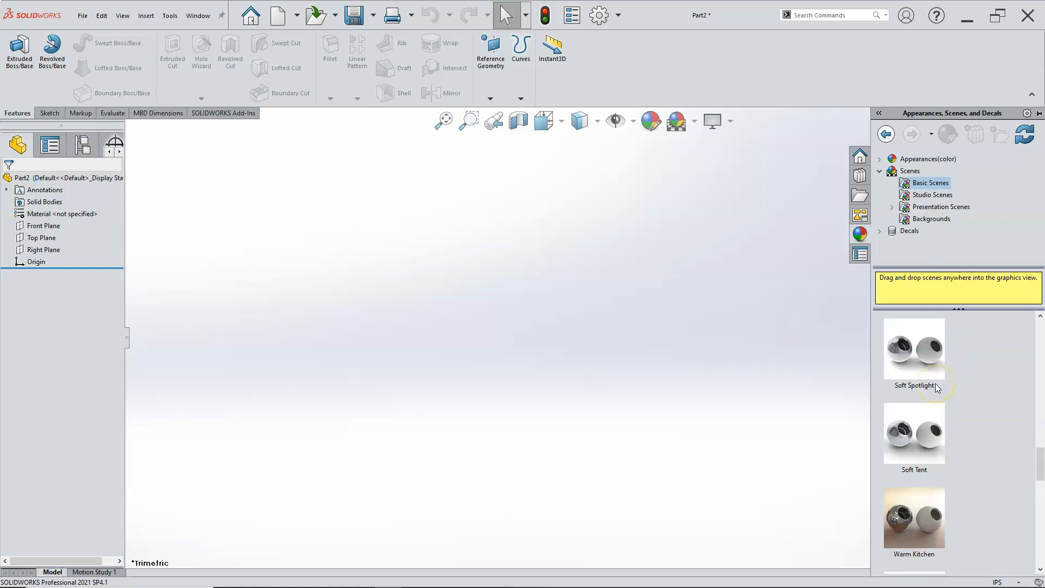
pyautogui.scroll(-8, 937, 388)
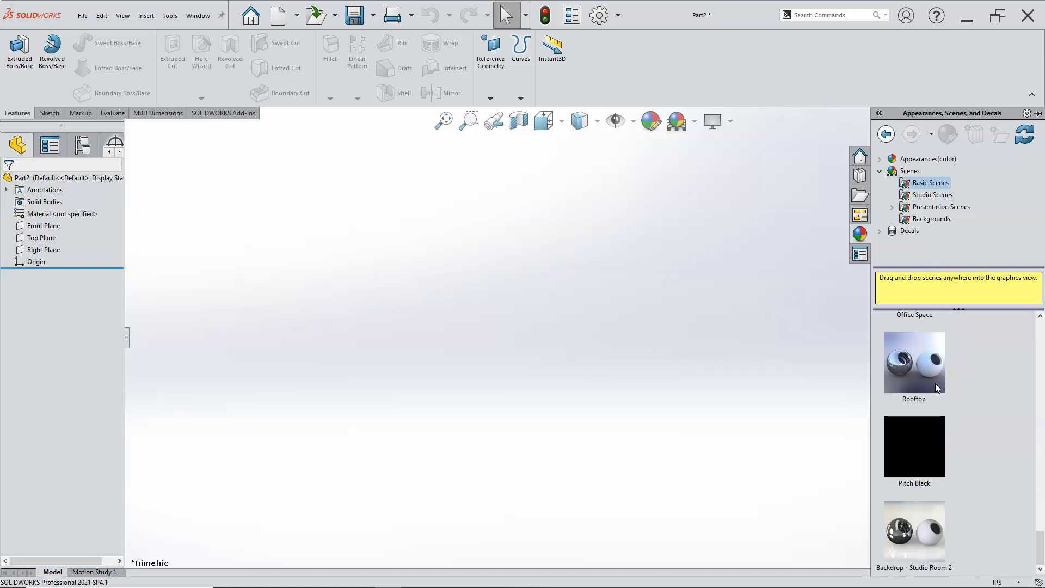
# Step: Set the Plain White basic scene as the default scene
pyautogui.scroll(8, 936, 387)
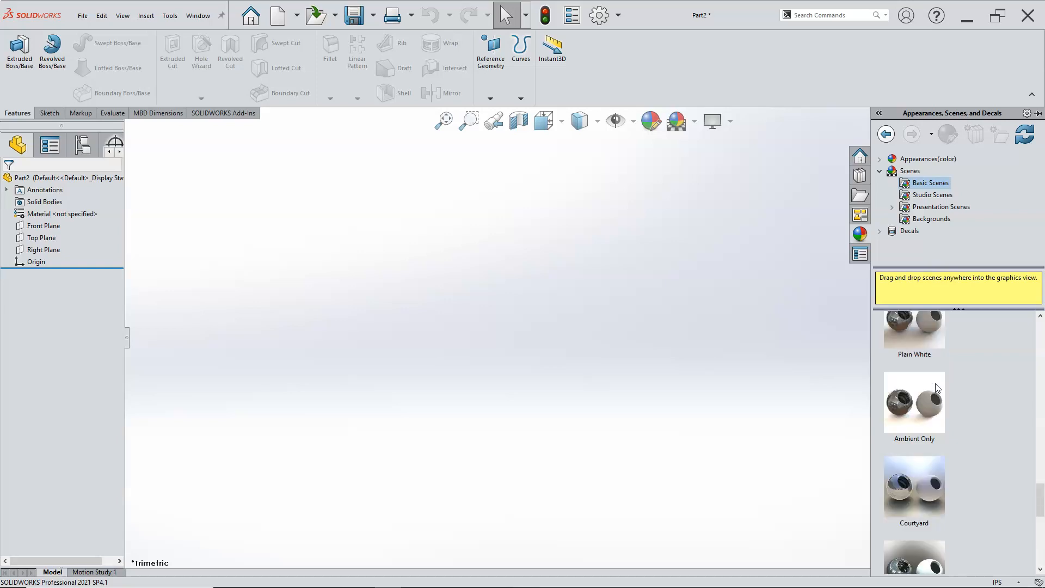
pyautogui.rightClick(920, 429)
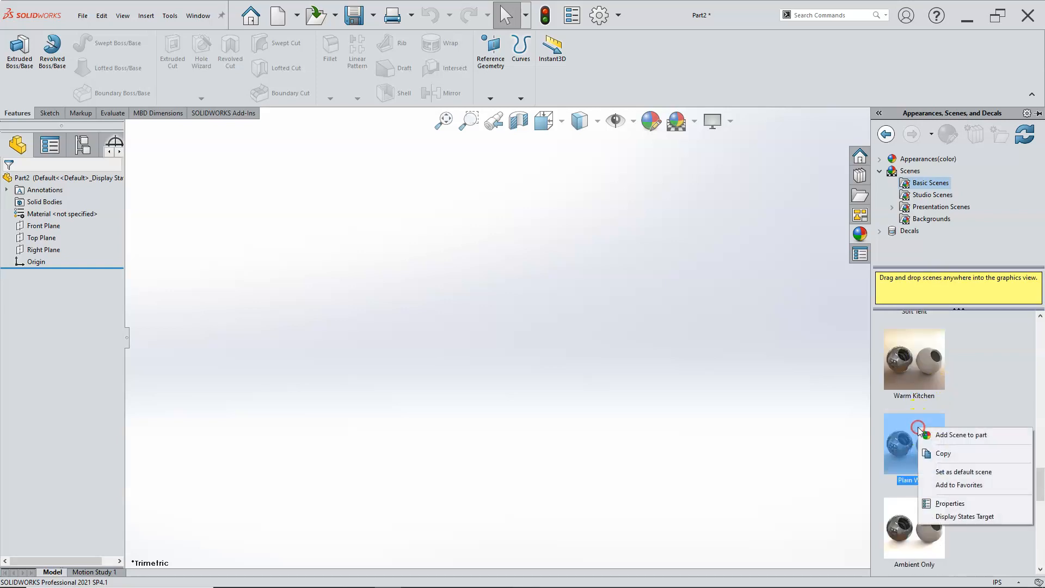
pyautogui.click(956, 472)
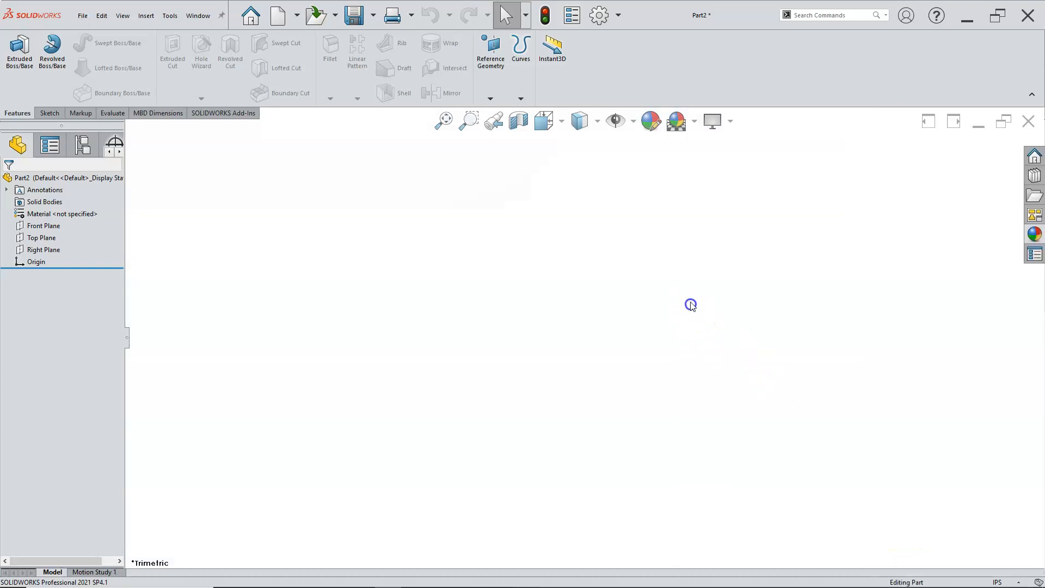
# Step: Try the Backdrop - Grey with Overhead Light, Soft Spotlight and Courtyard Background scenes, and reapply the Plain White scene
pyautogui.click(693, 122)
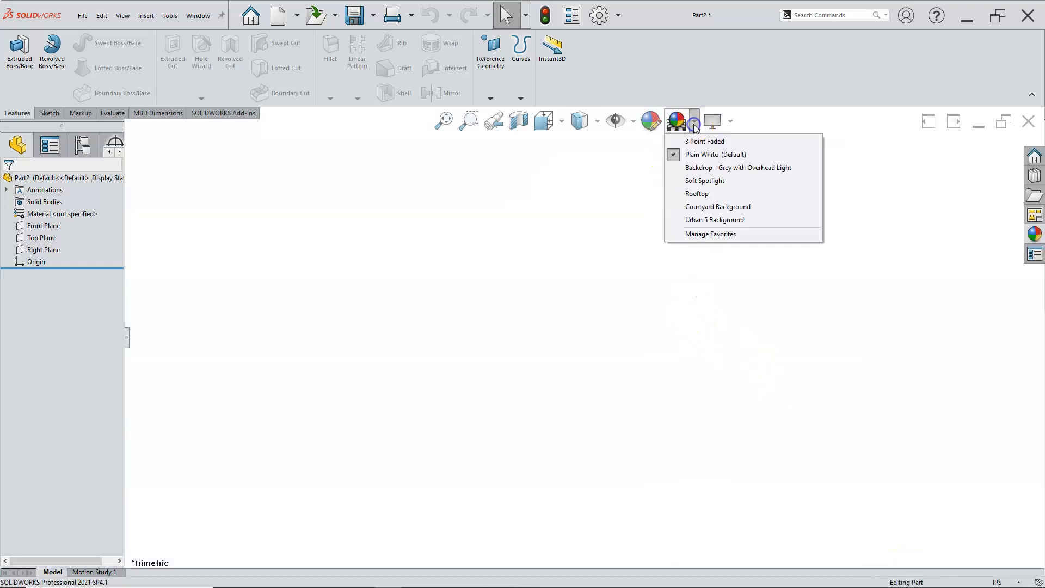
pyautogui.moveTo(701, 143)
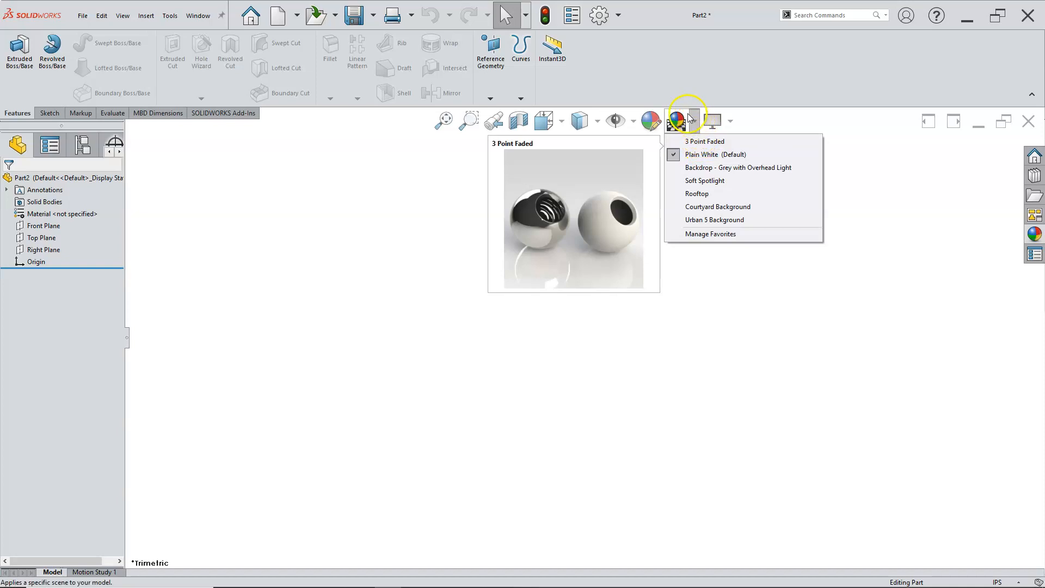
pyautogui.click(691, 119)
pyautogui.click(695, 124)
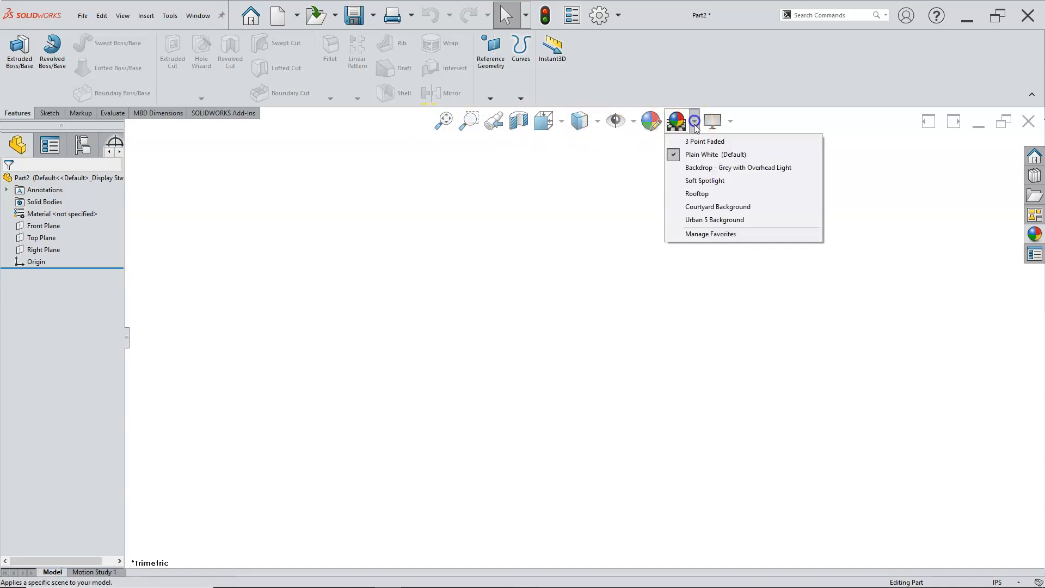
pyautogui.click(699, 164)
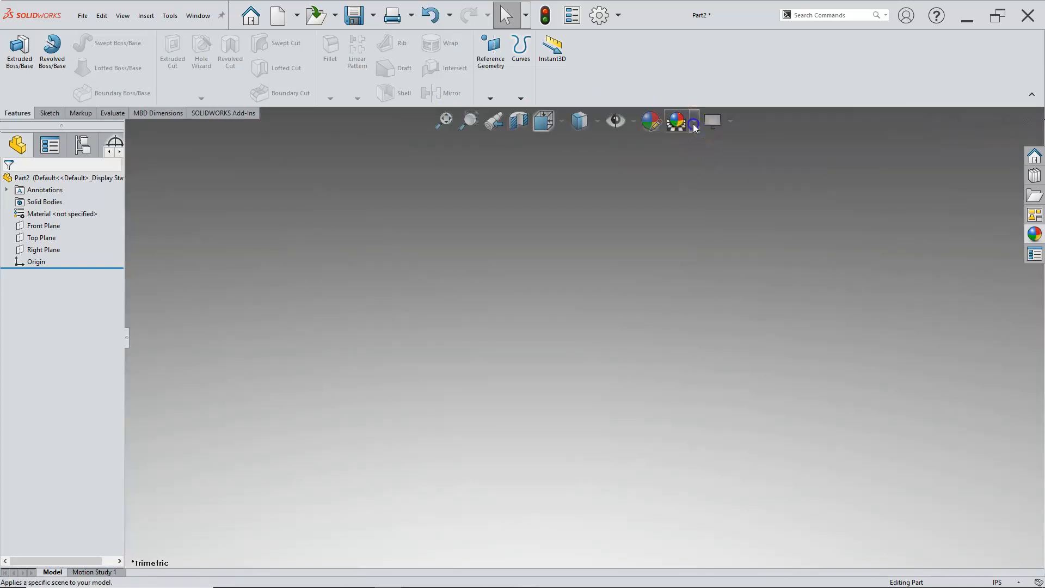
pyautogui.click(694, 122)
pyautogui.click(706, 181)
pyautogui.click(694, 120)
pyautogui.click(705, 204)
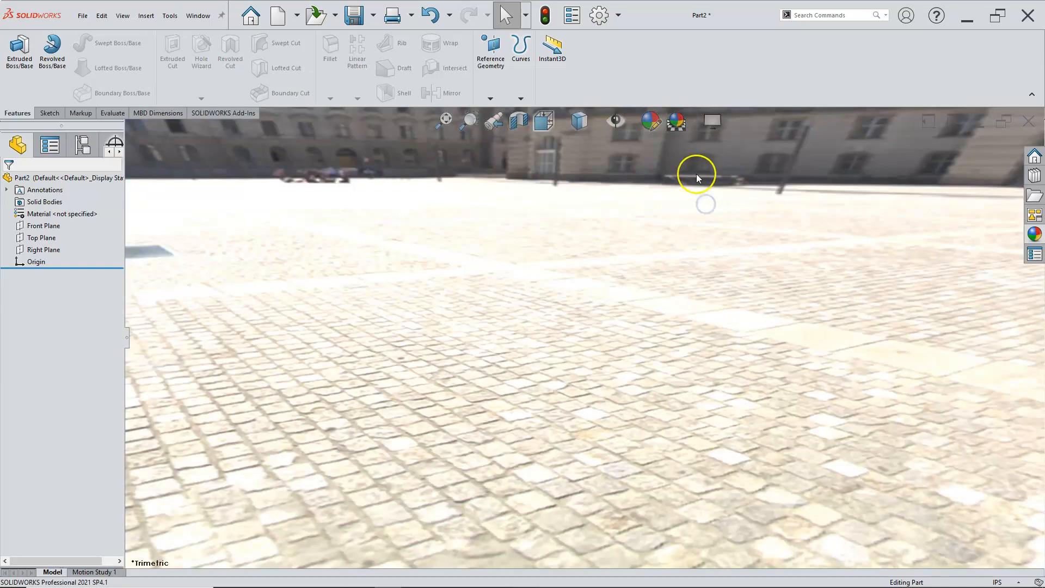
pyautogui.click(693, 120)
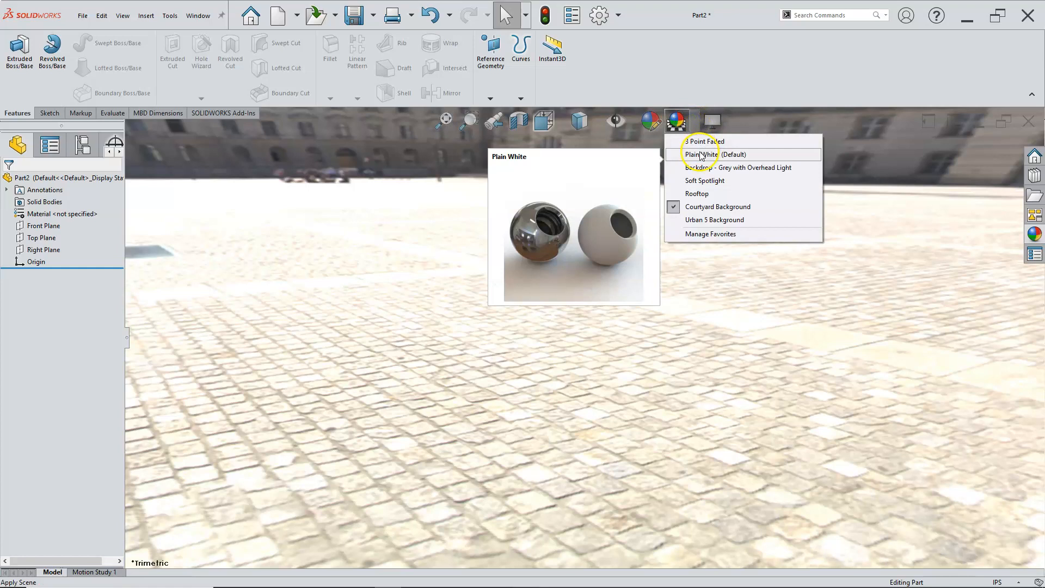
pyautogui.click(700, 154)
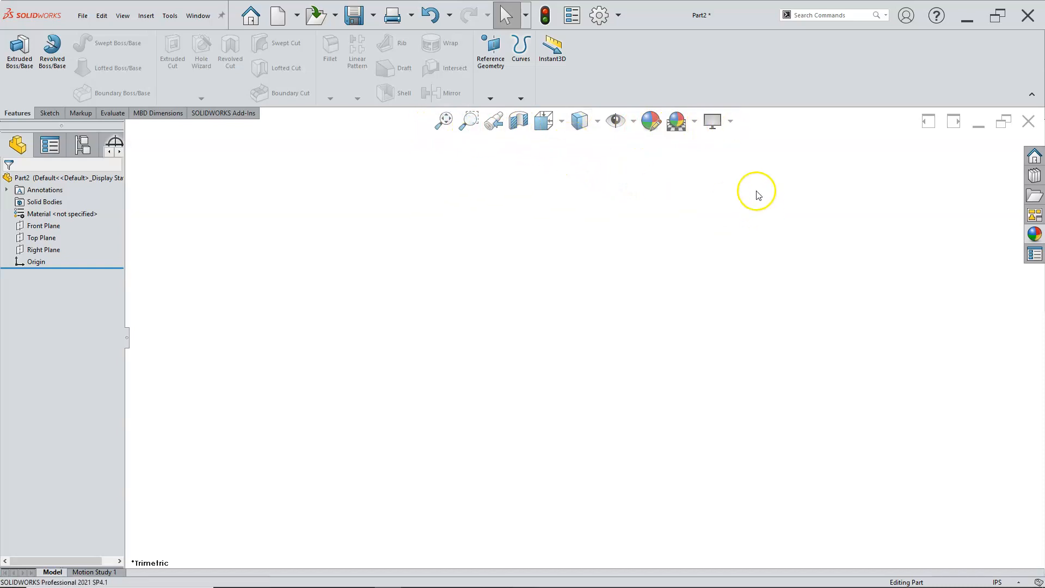
# Step: Lock the CommandManager and toolbars in the Customize settings
pyautogui.rightClick(782, 88)
pyautogui.click(805, 146)
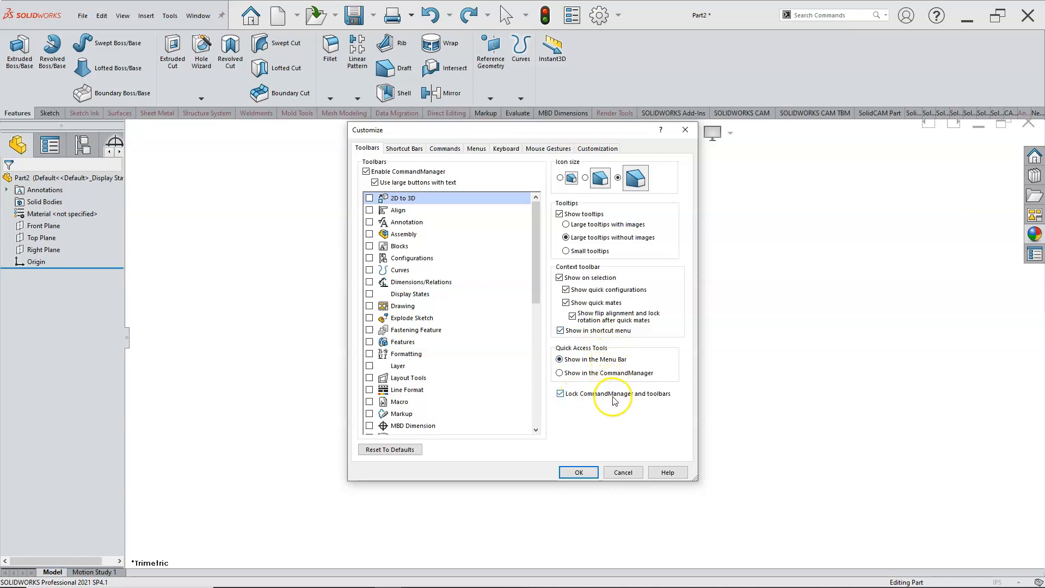
pyautogui.click(560, 393)
pyautogui.click(575, 470)
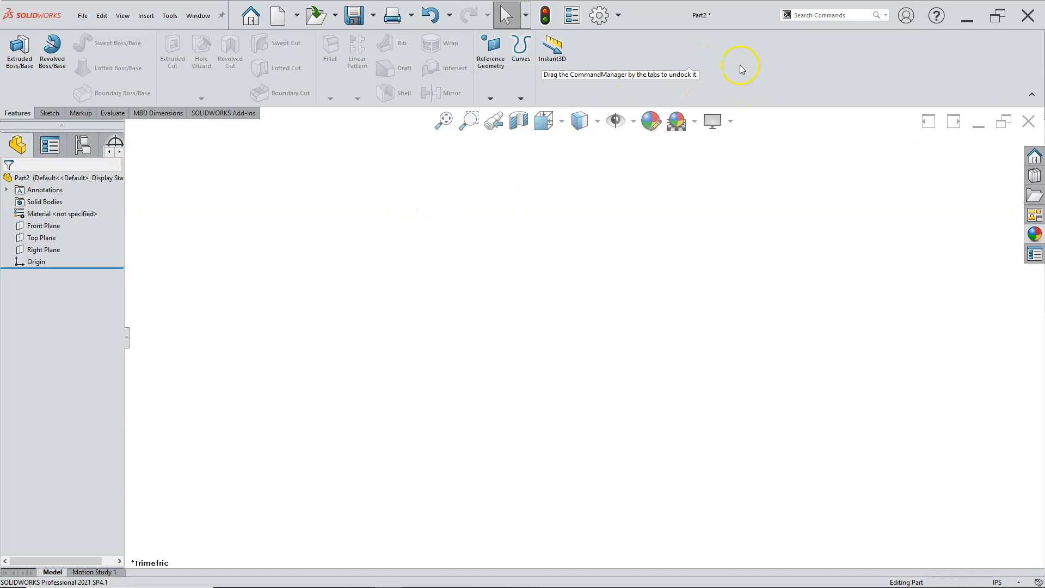
# Step: Reopen the Customize settings and look through the shortcut bar and command button options
pyautogui.rightClick(657, 60)
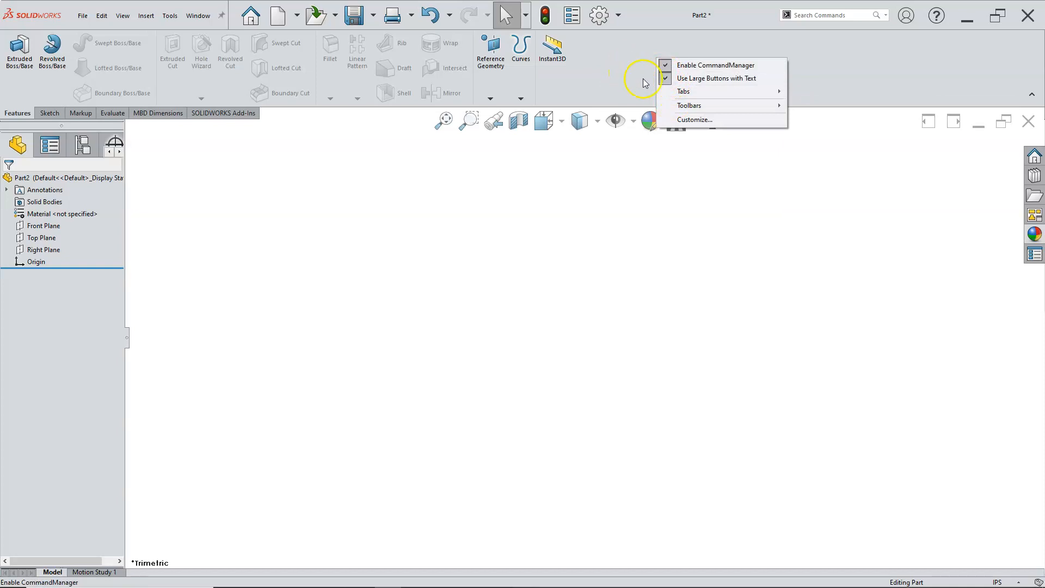
pyautogui.click(683, 119)
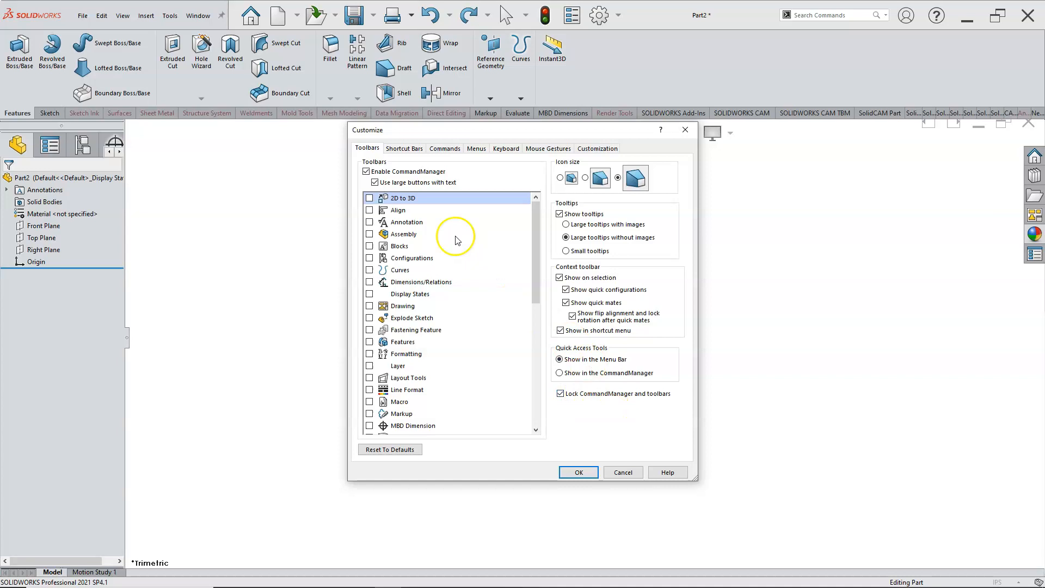
pyautogui.click(433, 149)
pyautogui.click(405, 148)
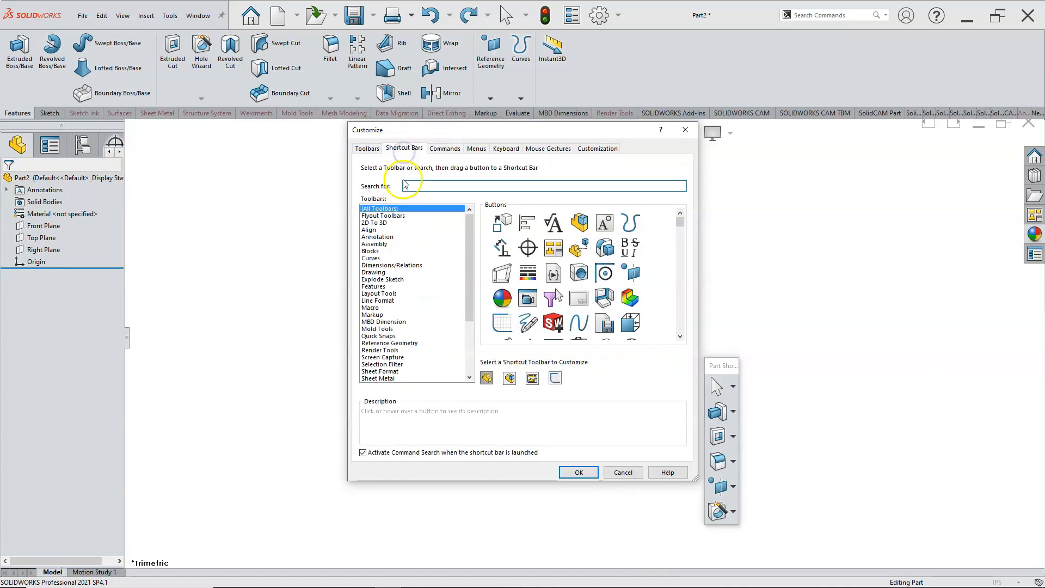
pyautogui.click(445, 149)
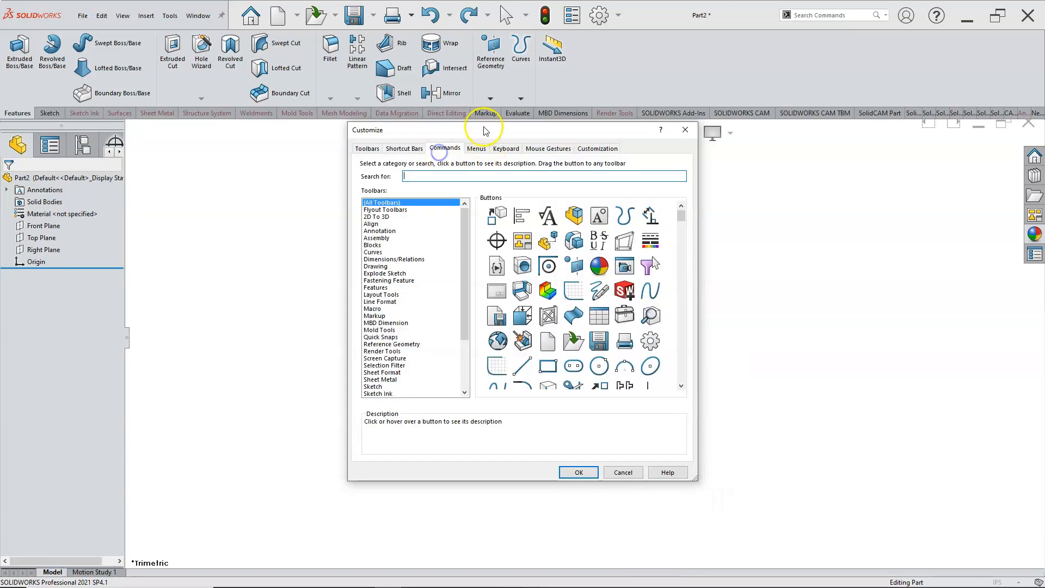
pyautogui.moveTo(473, 130); pyautogui.dragTo(382, 168)
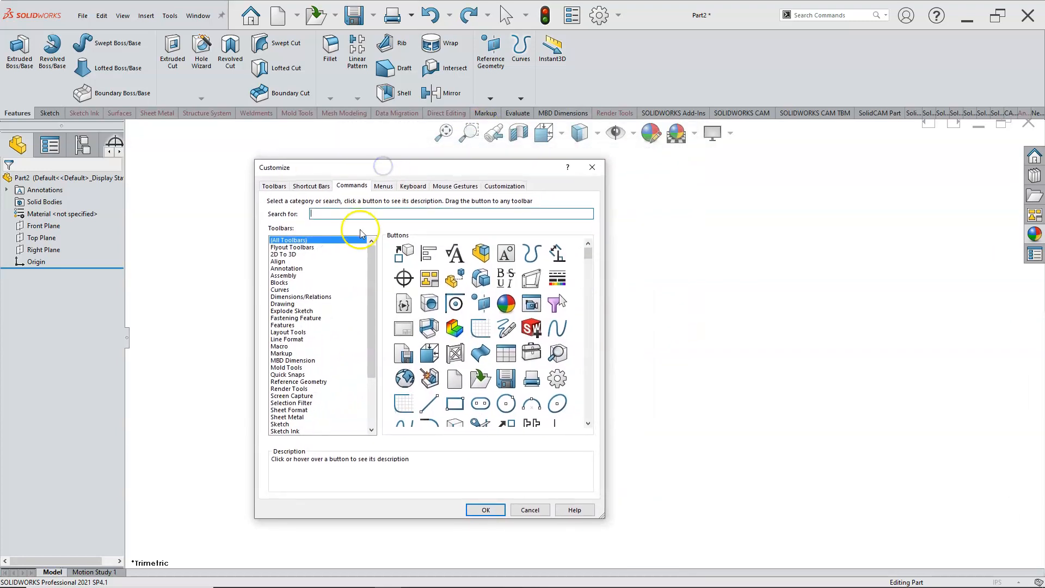
# Step: Add the Shaded With Edges and Hidden Lines Visible commands from the View category to the start of the heads-up view toolbar
pyautogui.scroll(-4, 327, 361)
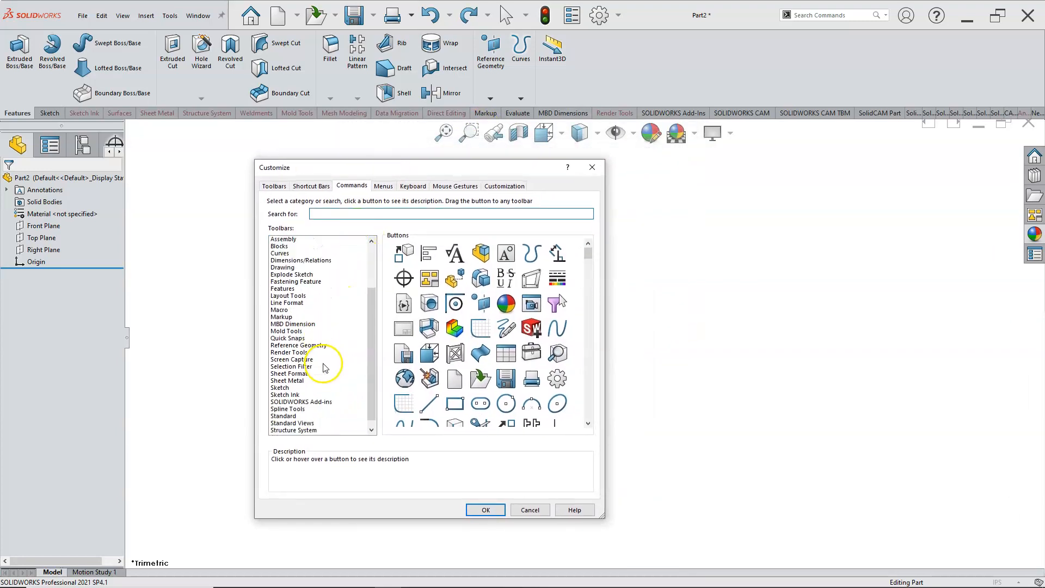
pyautogui.click(277, 424)
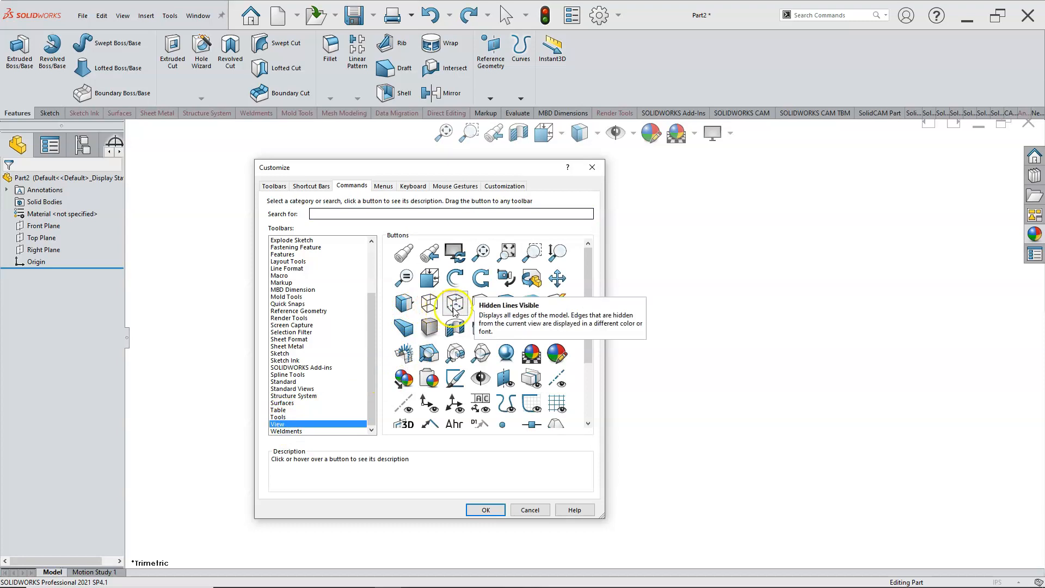
pyautogui.moveTo(454, 167); pyautogui.dragTo(457, 182)
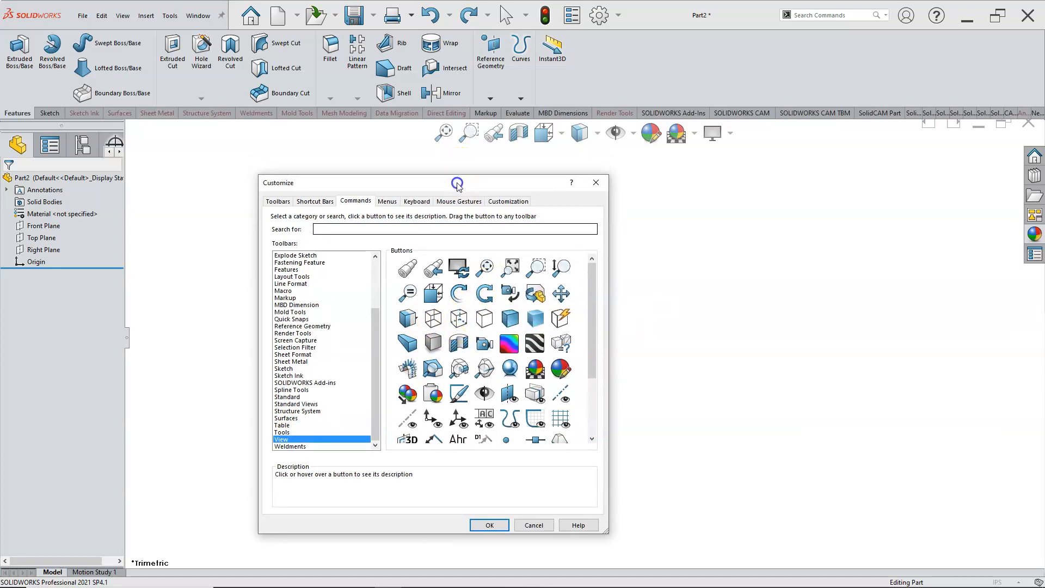
pyautogui.click(512, 319)
pyautogui.moveTo(511, 320); pyautogui.dragTo(414, 142)
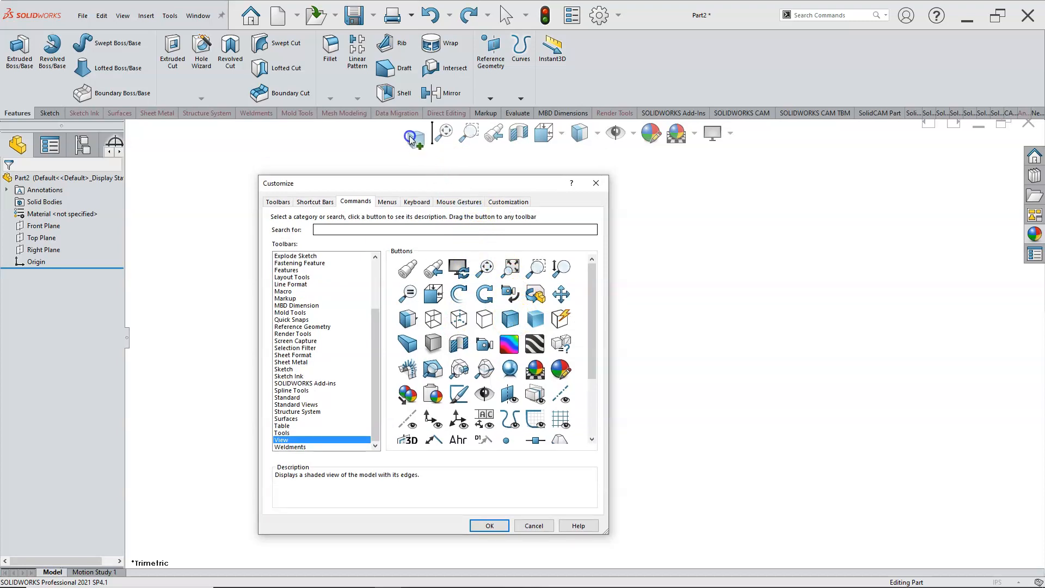
pyautogui.moveTo(410, 140); pyautogui.dragTo(413, 139)
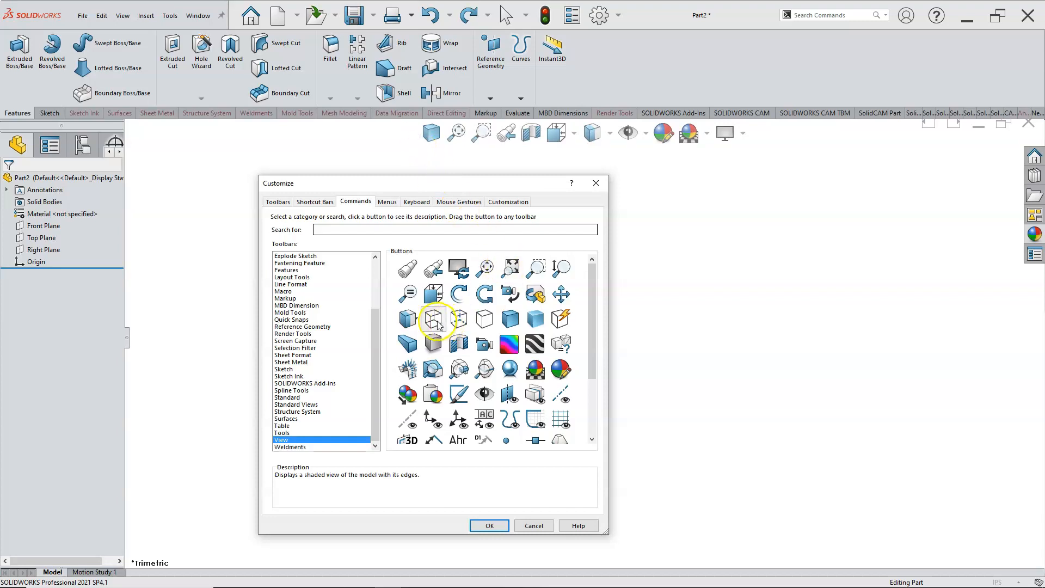
pyautogui.moveTo(434, 133)
pyautogui.mouseDown()
pyautogui.moveTo(477, 266)
pyautogui.moveTo(413, 145)
pyautogui.mouseUp()
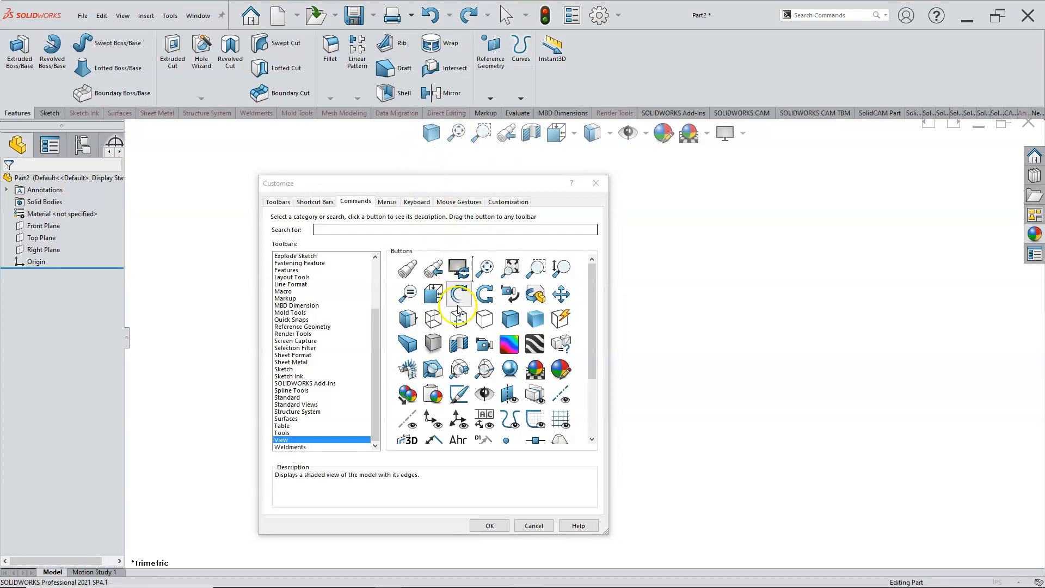
pyautogui.moveTo(459, 319); pyautogui.dragTo(438, 134)
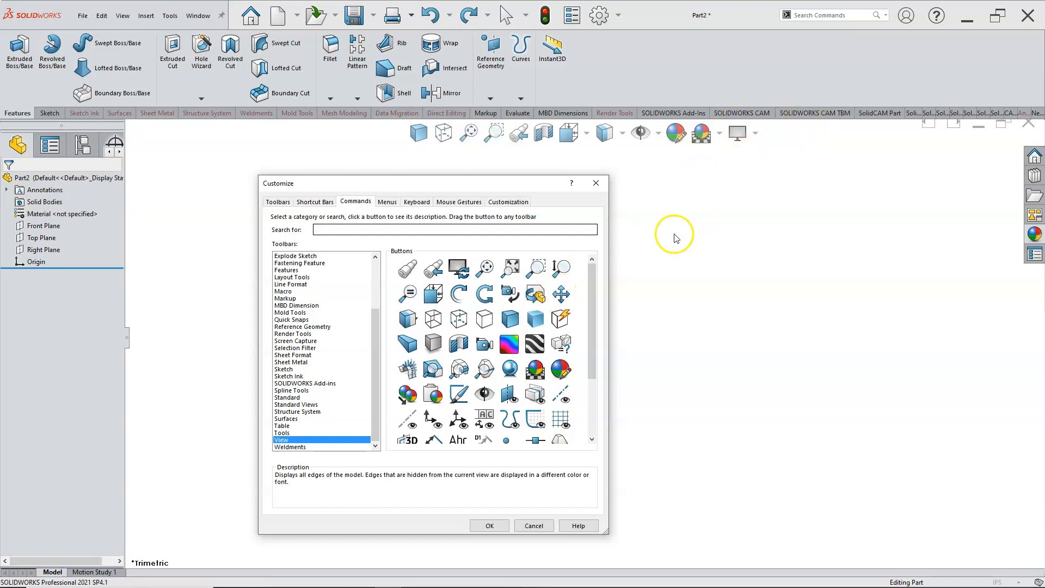
# Step: Look through the Menus, Keyboard, Mouse Gestures and Customization settings, and accept the interface customization
pyautogui.scroll(-4, 592, 349)
pyautogui.scroll(4, 590, 334)
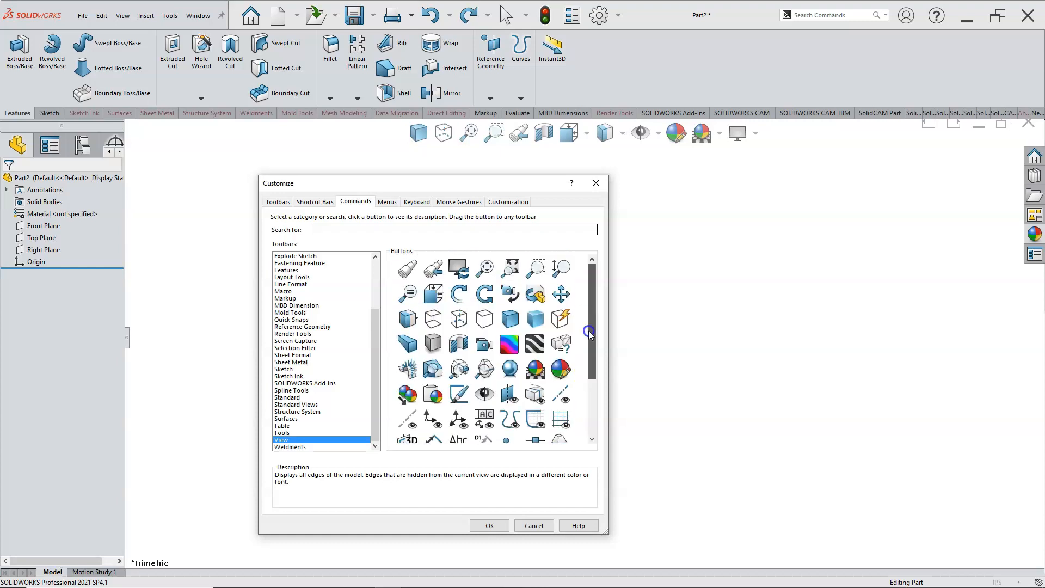
pyautogui.click(387, 201)
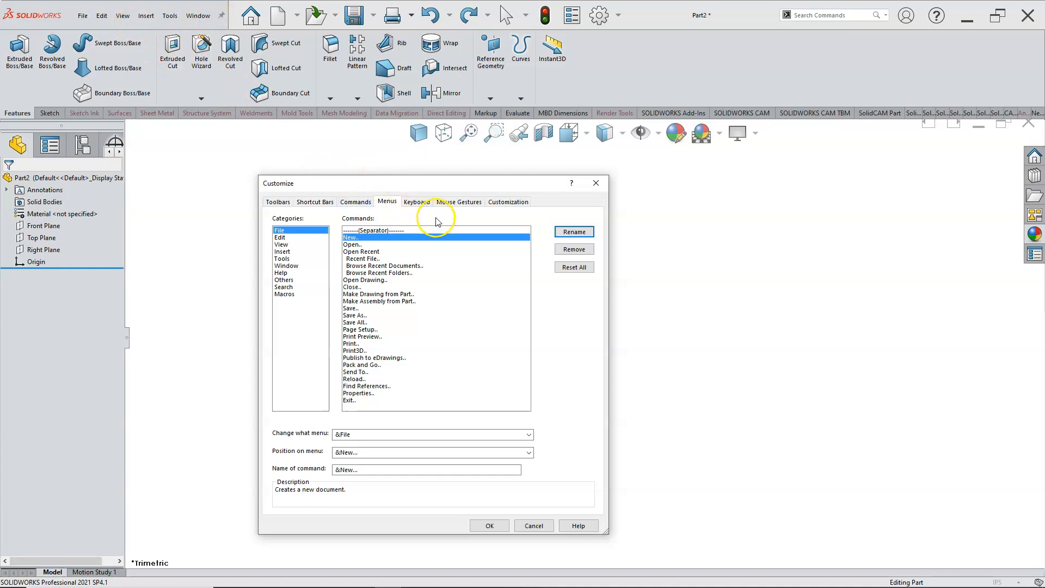
pyautogui.click(423, 205)
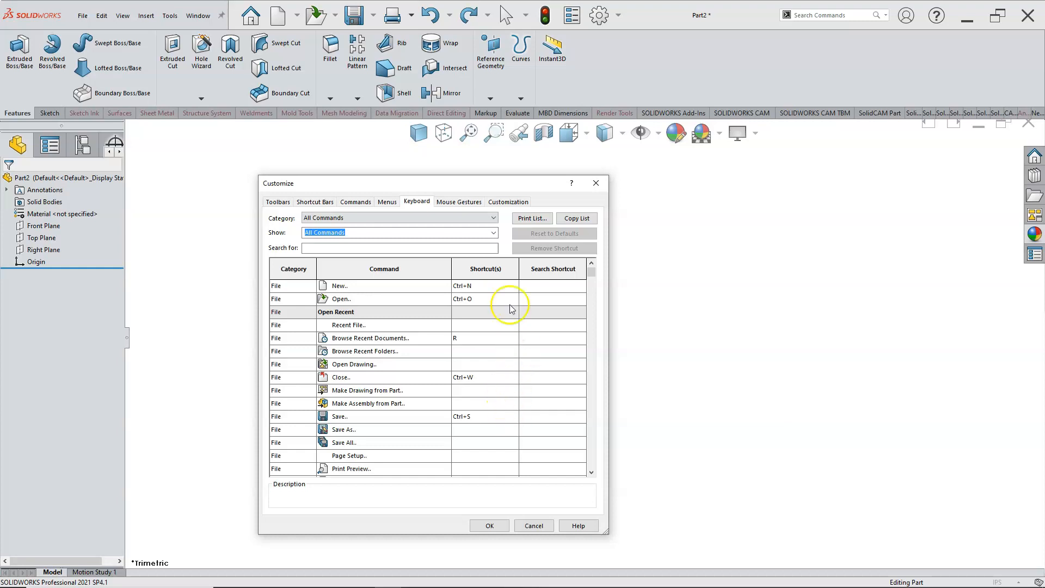
pyautogui.click(457, 203)
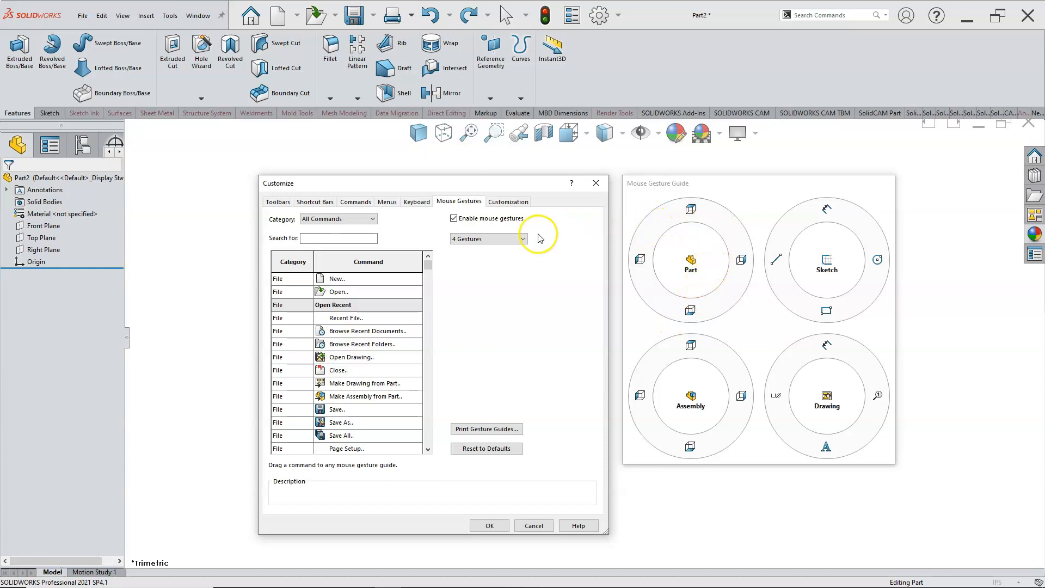
pyautogui.click(514, 203)
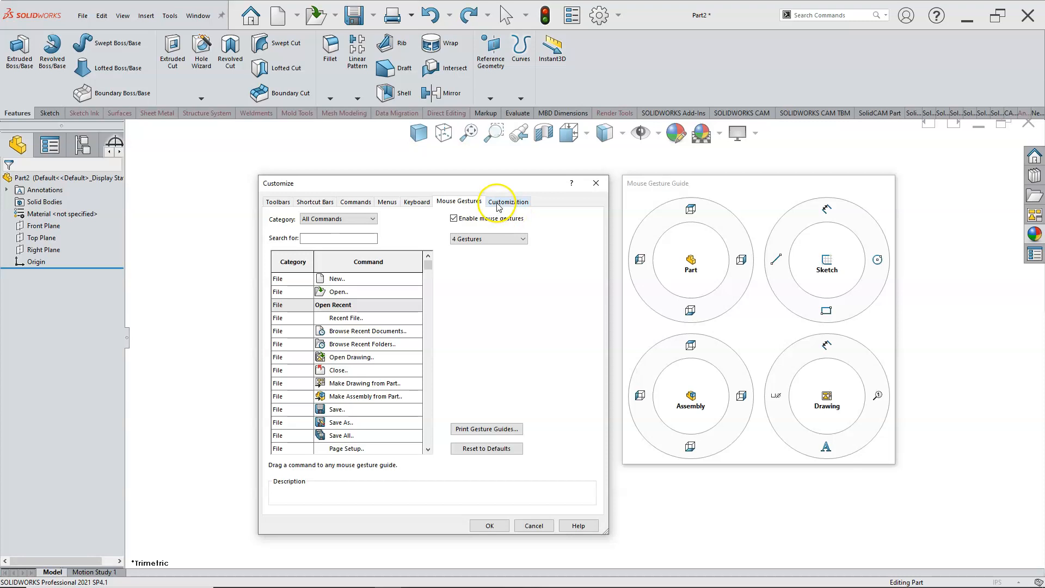
pyautogui.click(498, 204)
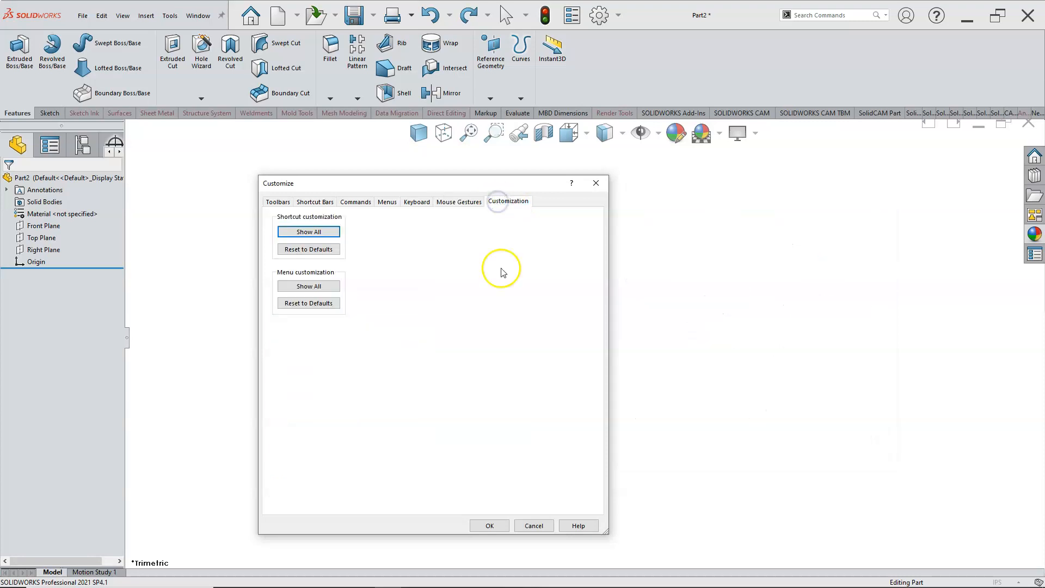
pyautogui.click(489, 524)
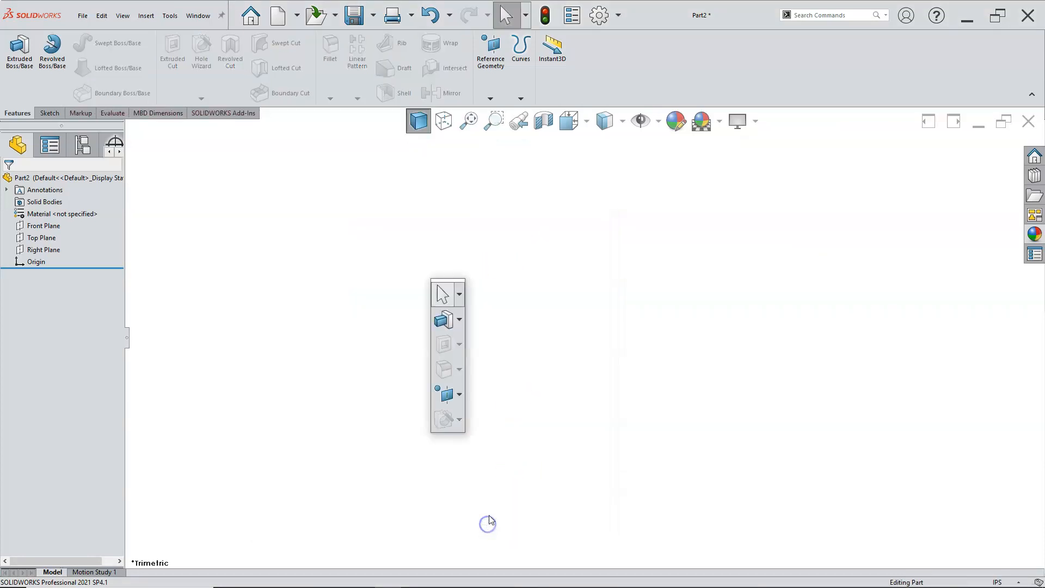
# Step: Dismiss the shortcut bar and try the mouse gestures for standard views, orienting the part to the Right view
pyautogui.click(565, 321)
pyautogui.moveTo(563, 312)
pyautogui.mouseDown(button='right')
pyautogui.moveTo(533, 313)
pyautogui.moveTo(583, 306)
pyautogui.moveTo(502, 306)
pyautogui.moveTo(566, 306)
pyautogui.mouseUp(button='right')
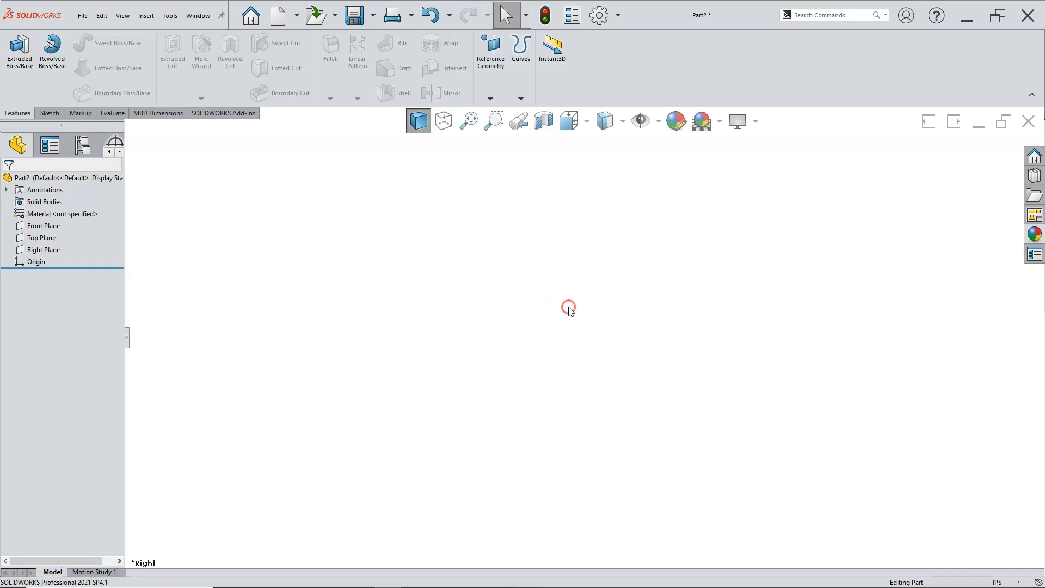
pyautogui.click(457, 265)
pyautogui.moveTo(469, 261); pyautogui.dragTo(472, 294, button='right')
pyautogui.click(525, 327)
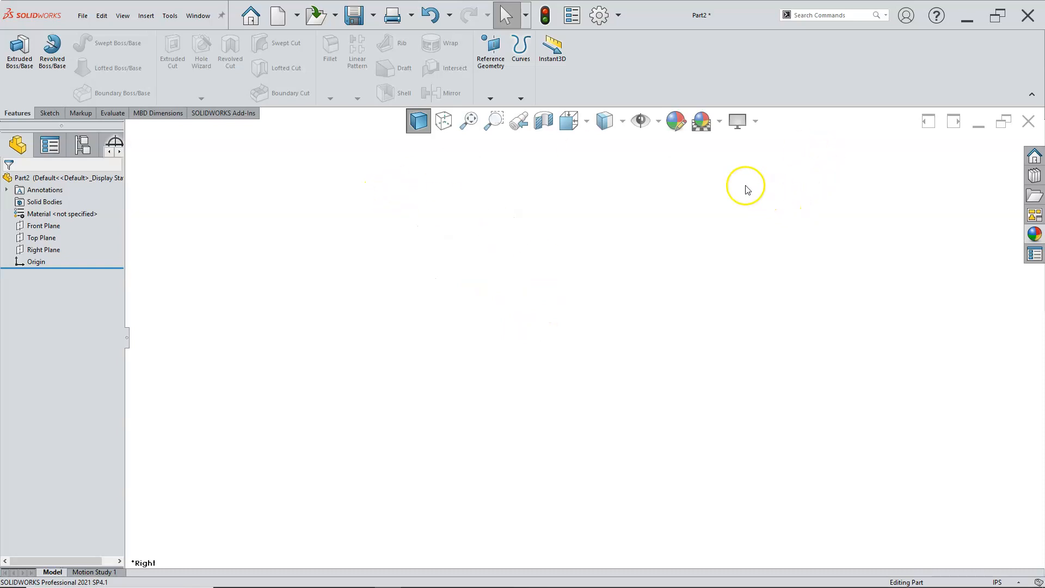
# Step: Toggle Hide All Types on and off, and view the visibility options for individual item types
pyautogui.click(639, 124)
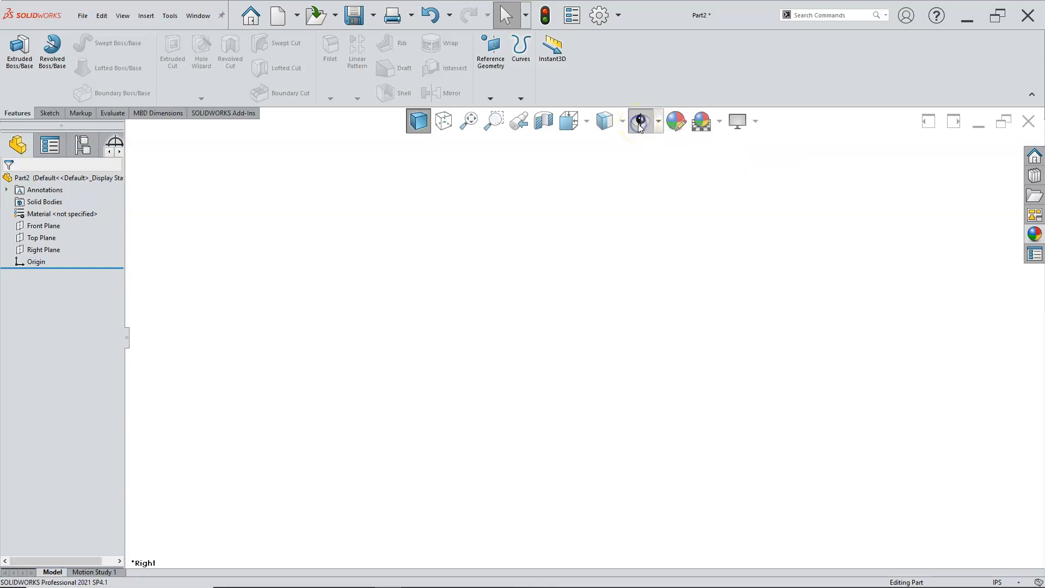
pyautogui.click(658, 127)
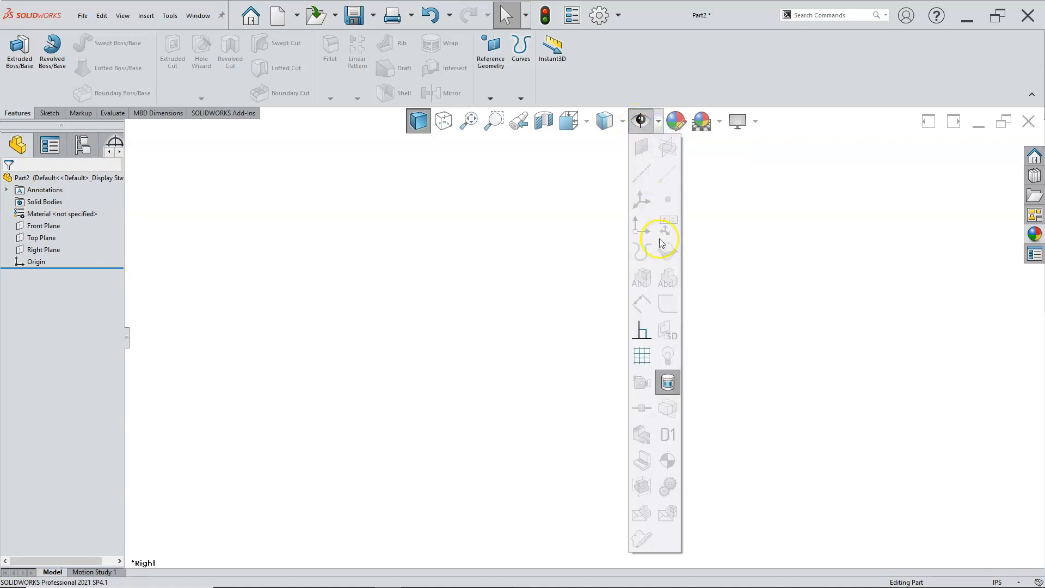
pyautogui.click(642, 124)
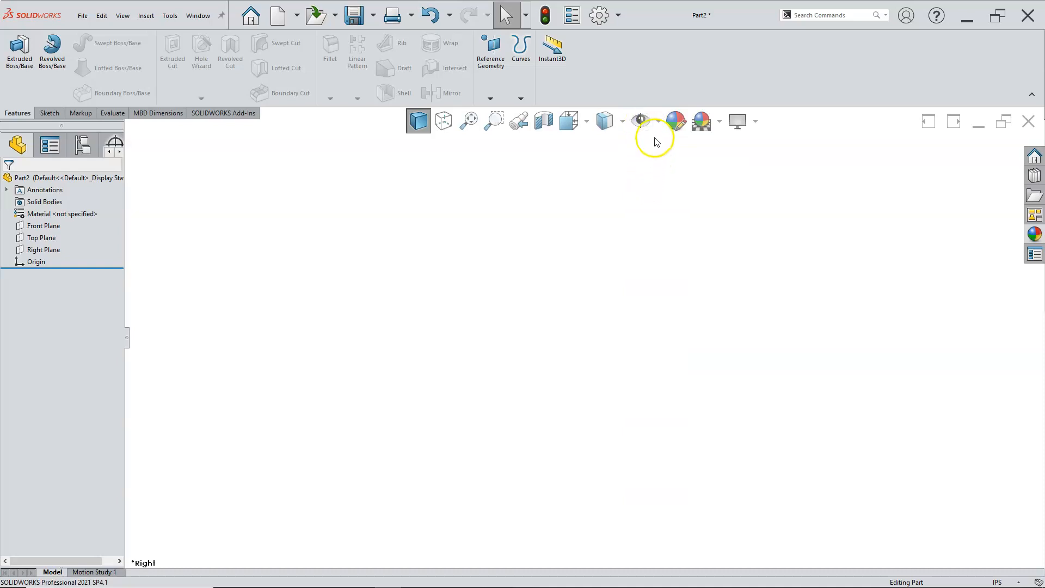
# Step: Turn on the visibility of origins in the graphics area
pyautogui.click(658, 128)
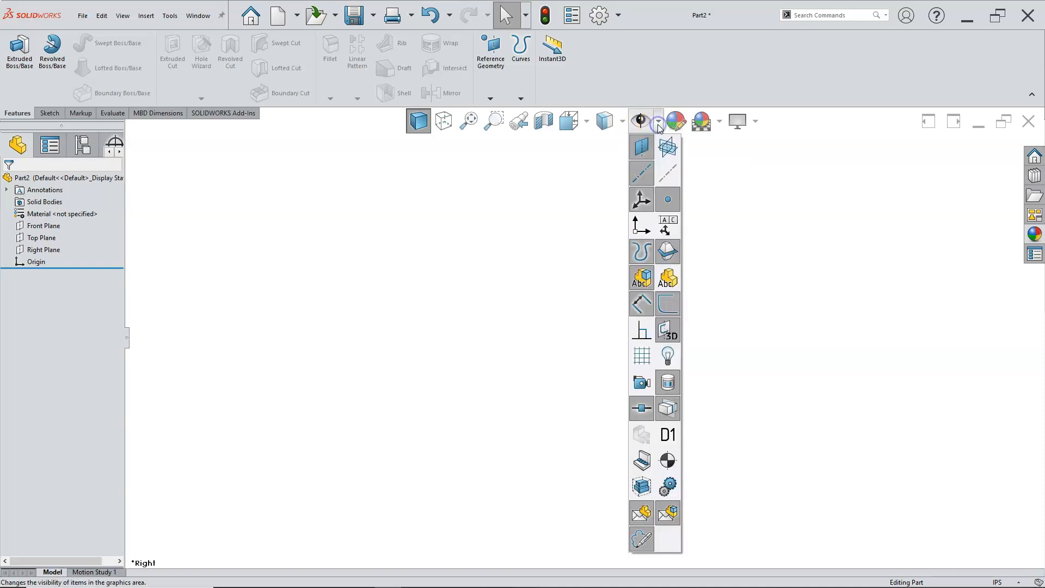
pyautogui.click(640, 230)
pyautogui.click(525, 257)
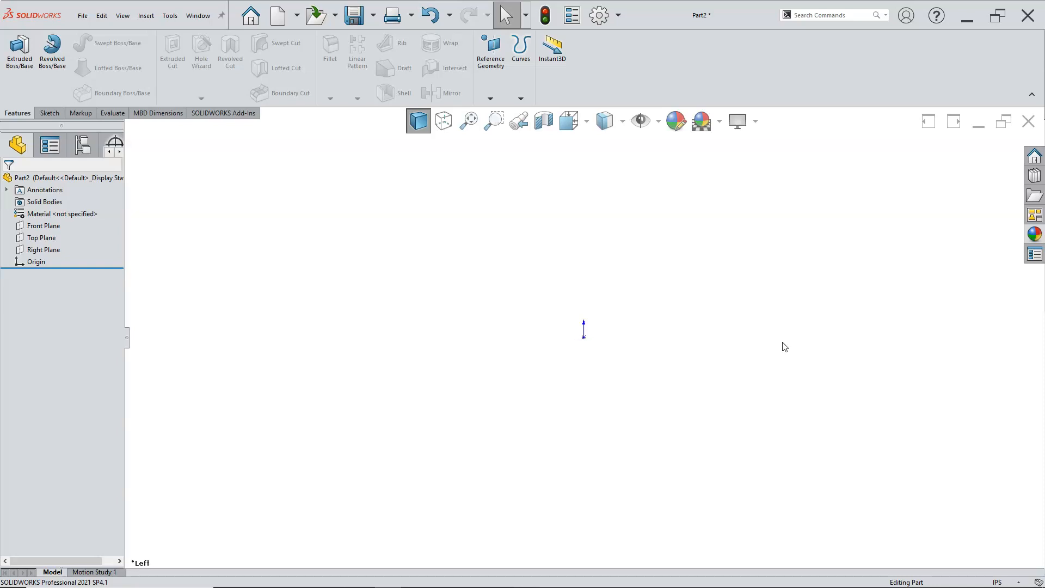
# Step: Orient the part to the Isometric view and view the Dimetric and Trimetric alternatives in the Orientation dialog
pyautogui.hotkey('ctrl', '5')
pyautogui.press('space')
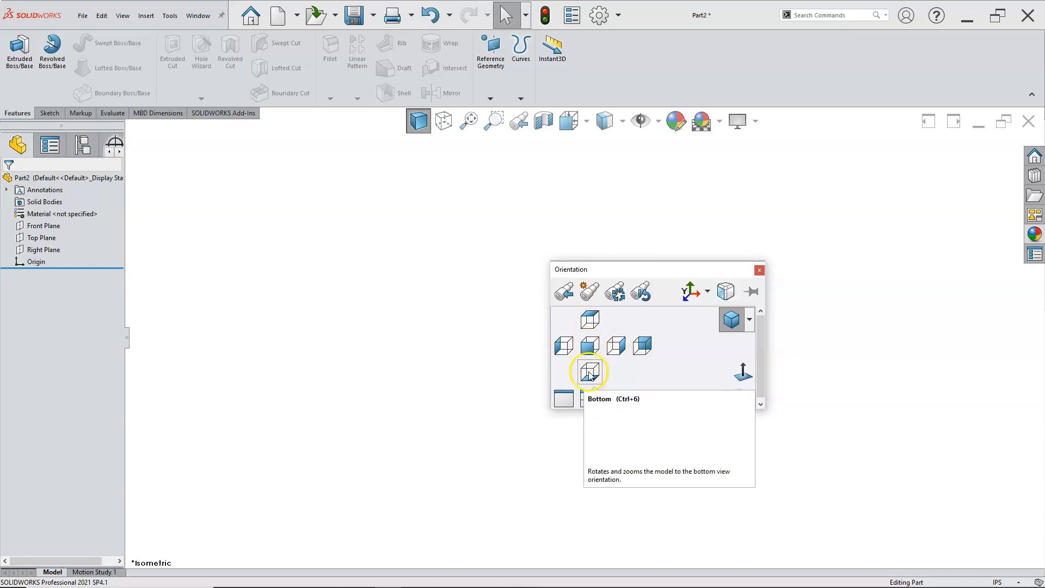
pyautogui.click(750, 322)
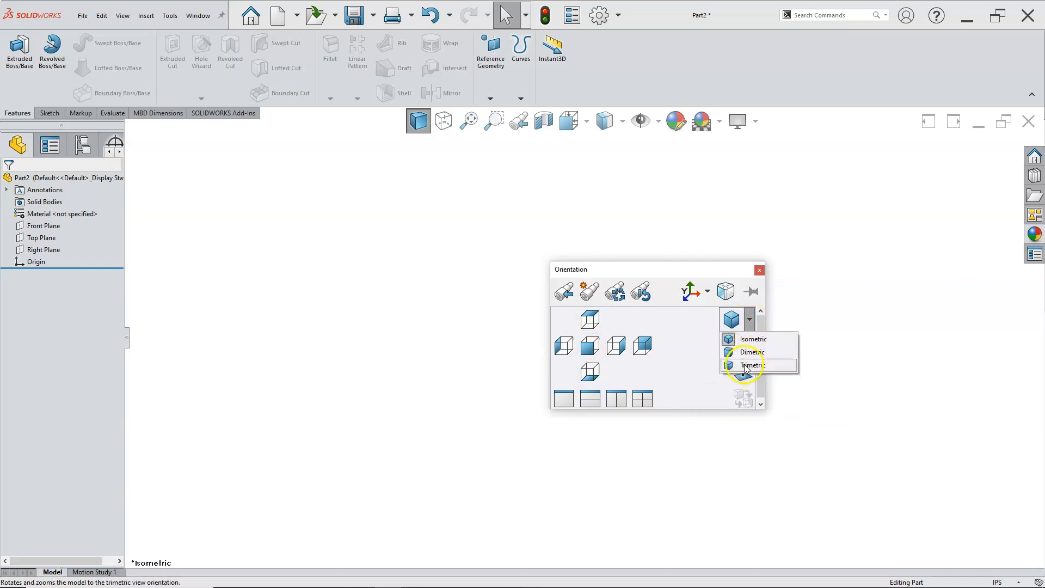
pyautogui.click(695, 333)
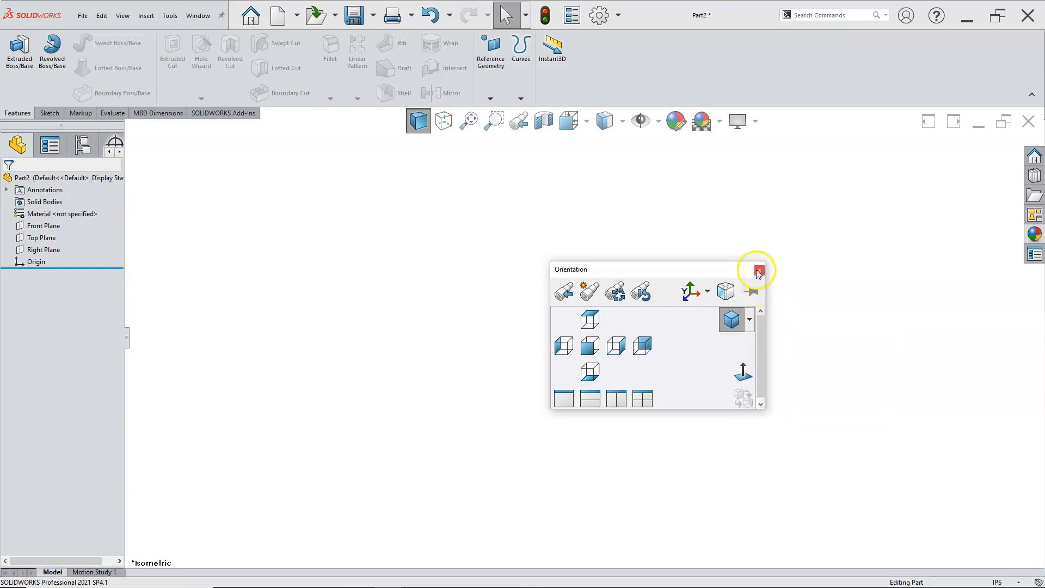
# Step: Toggle the View Selector cube on and off, and close the Orientation dialog
pyautogui.click(729, 294)
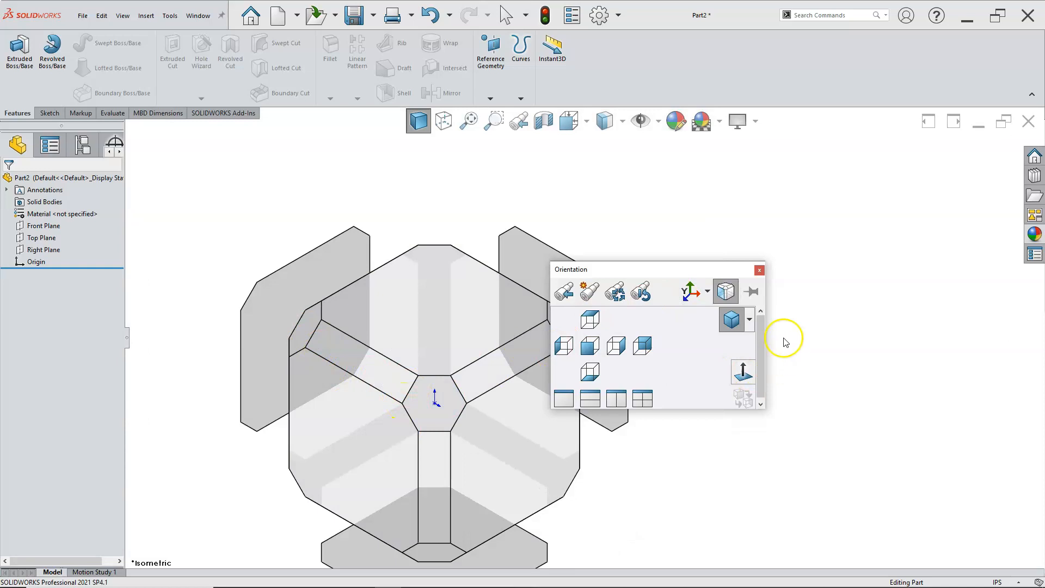
pyautogui.click(727, 294)
pyautogui.click(658, 234)
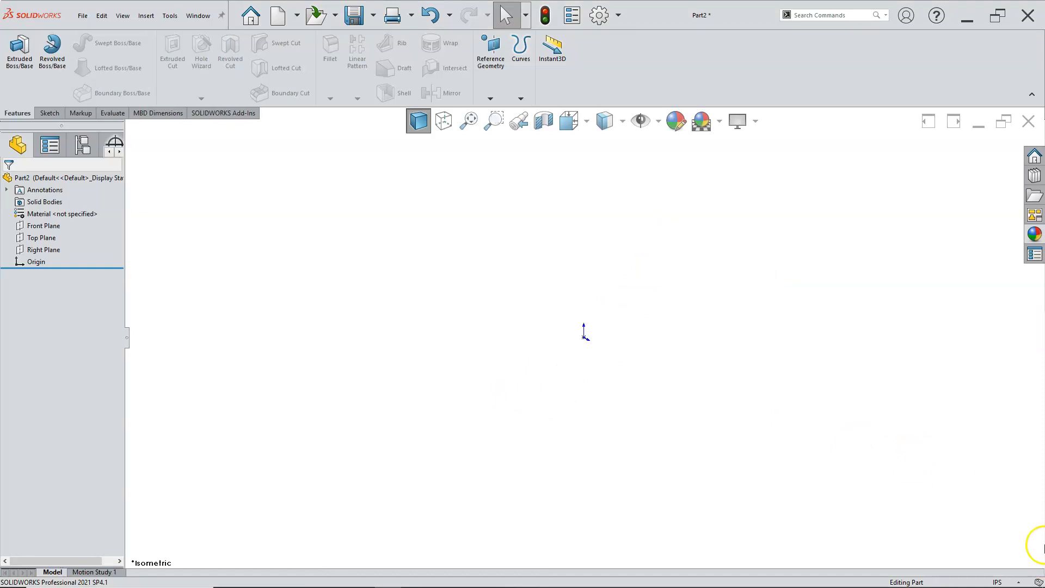
# Step: Widen the FeatureManager pane to show all its manager tabs, and look over the material, plane and origin entries in the design tree
pyautogui.moveTo(1039, 580)
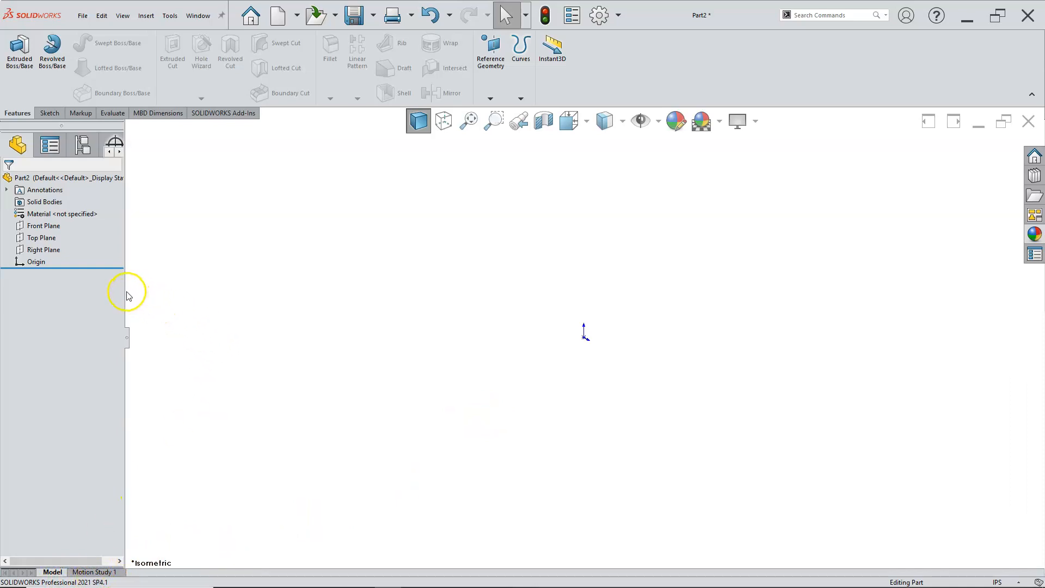
pyautogui.moveTo(124, 290); pyautogui.dragTo(192, 291)
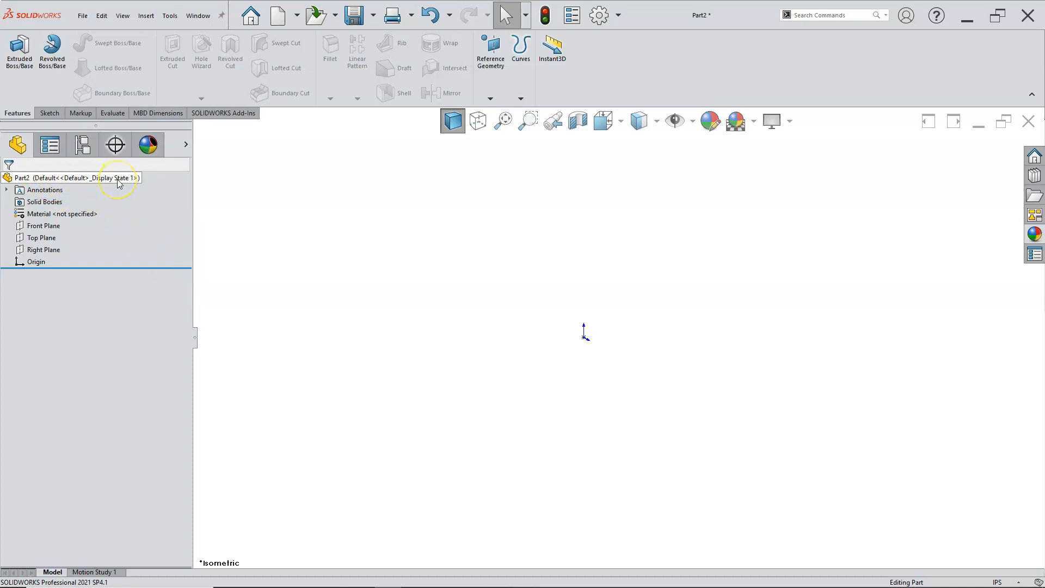
pyautogui.click(61, 217)
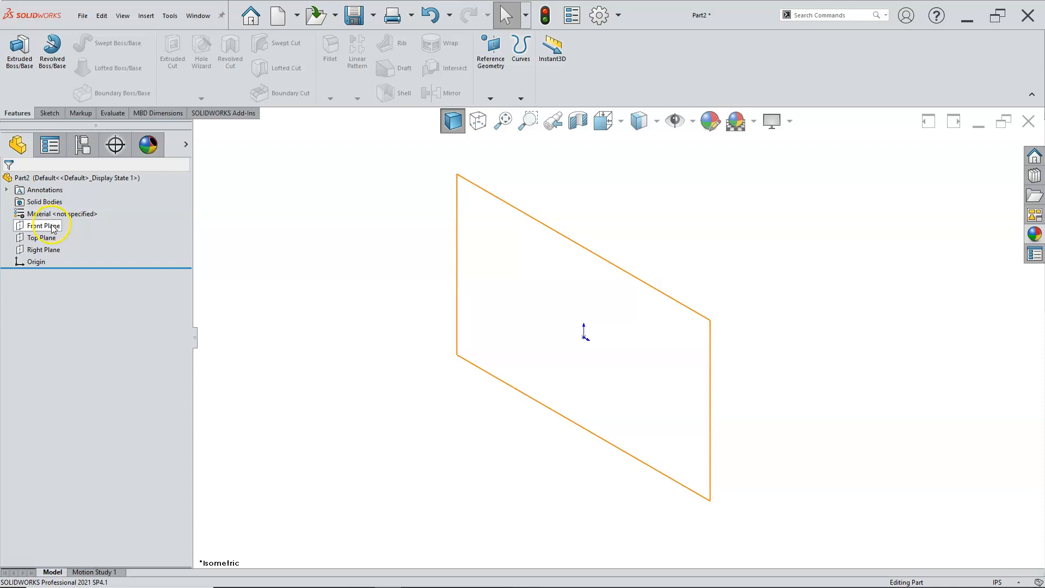
pyautogui.click(36, 262)
pyautogui.click(228, 241)
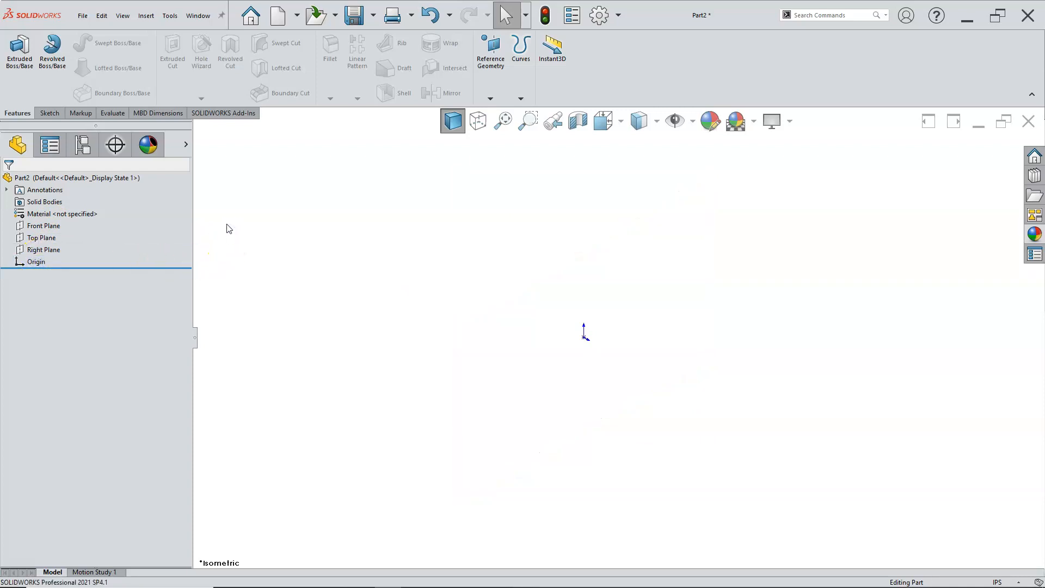
pyautogui.click(246, 234)
pyautogui.click(252, 235)
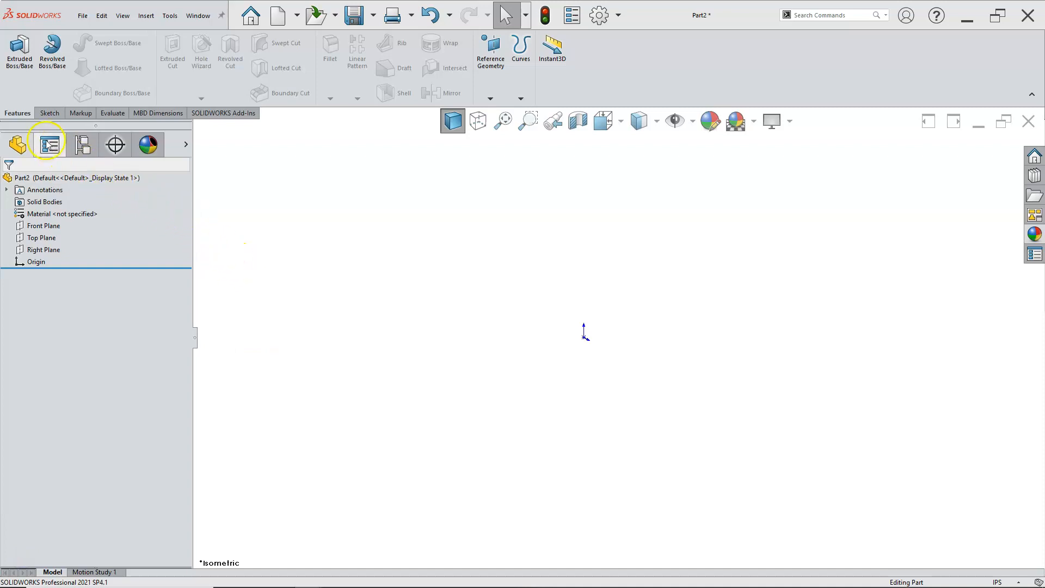
# Step: Look through the PropertyManager, ConfigurationManager, DimXpertManager and DisplayManager, enlarging the Display States section of the configurations
pyautogui.click(50, 145)
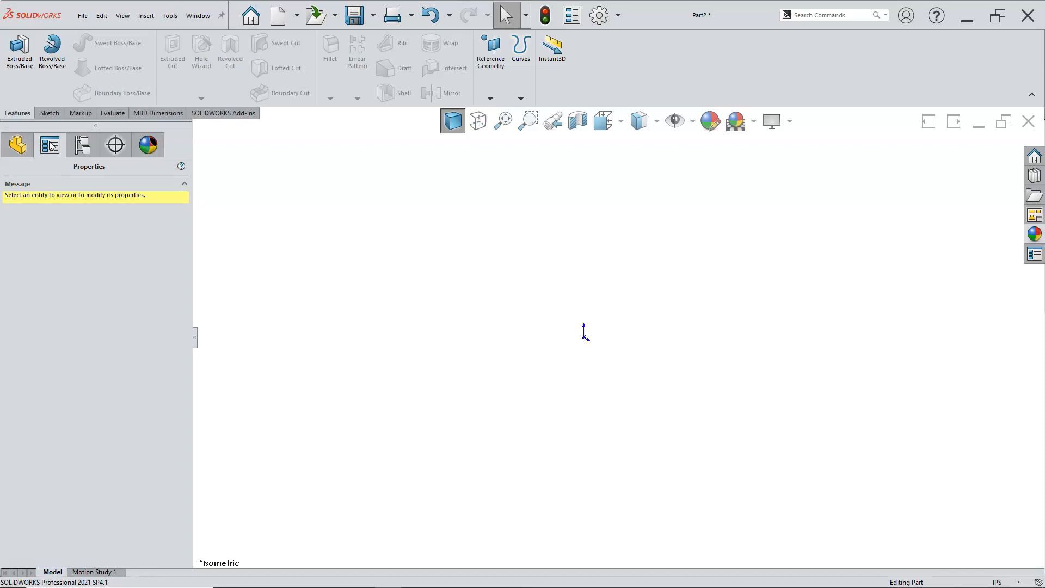
pyautogui.click(82, 145)
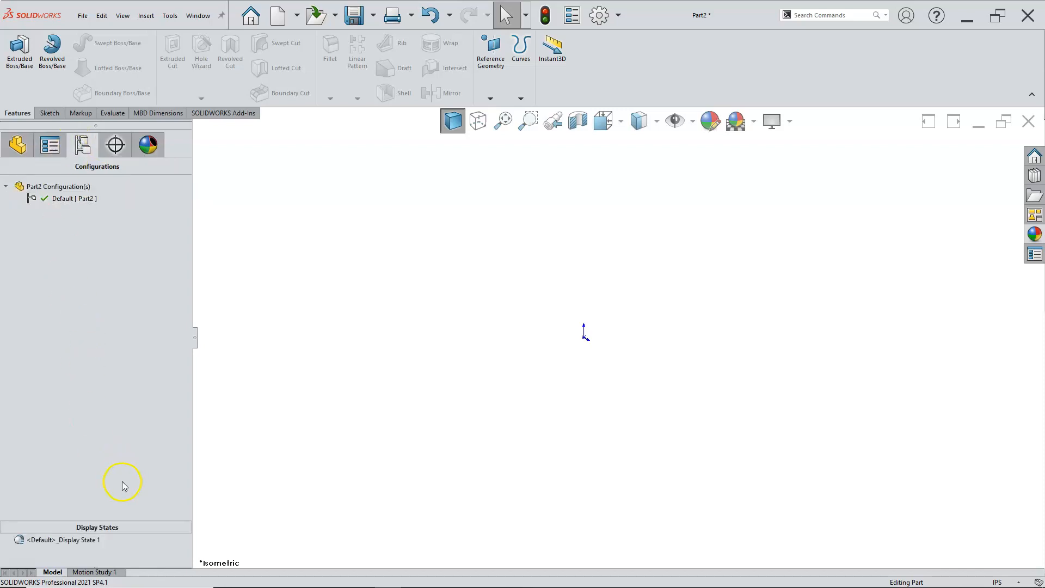
pyautogui.moveTo(117, 526); pyautogui.dragTo(112, 458)
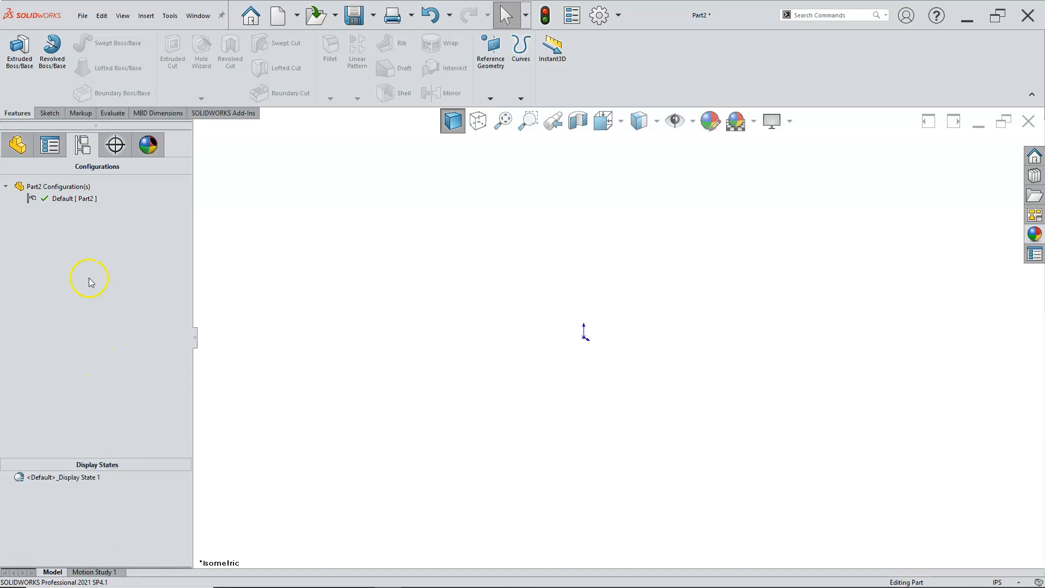
pyautogui.click(116, 146)
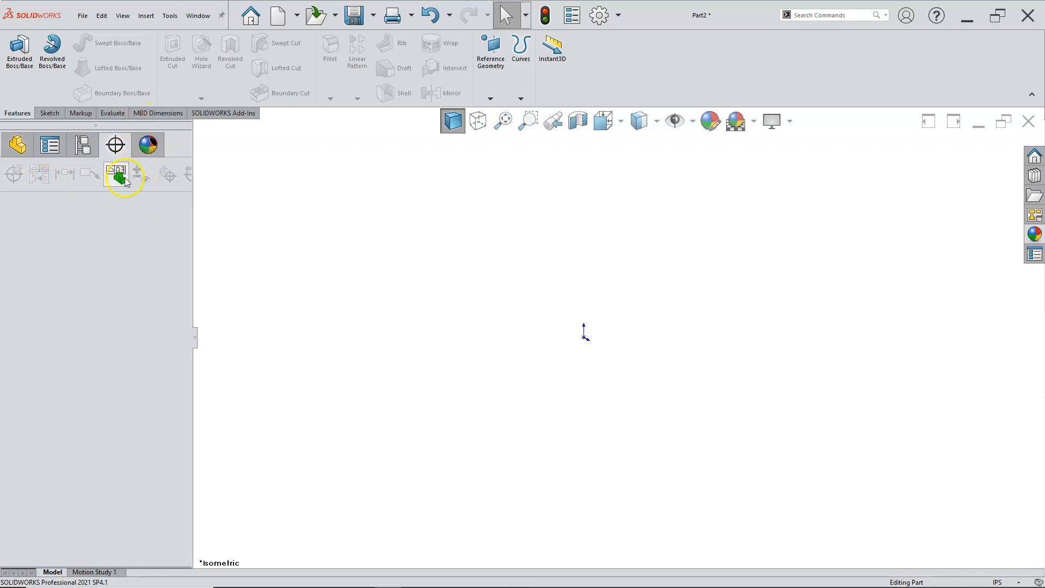
pyautogui.click(142, 146)
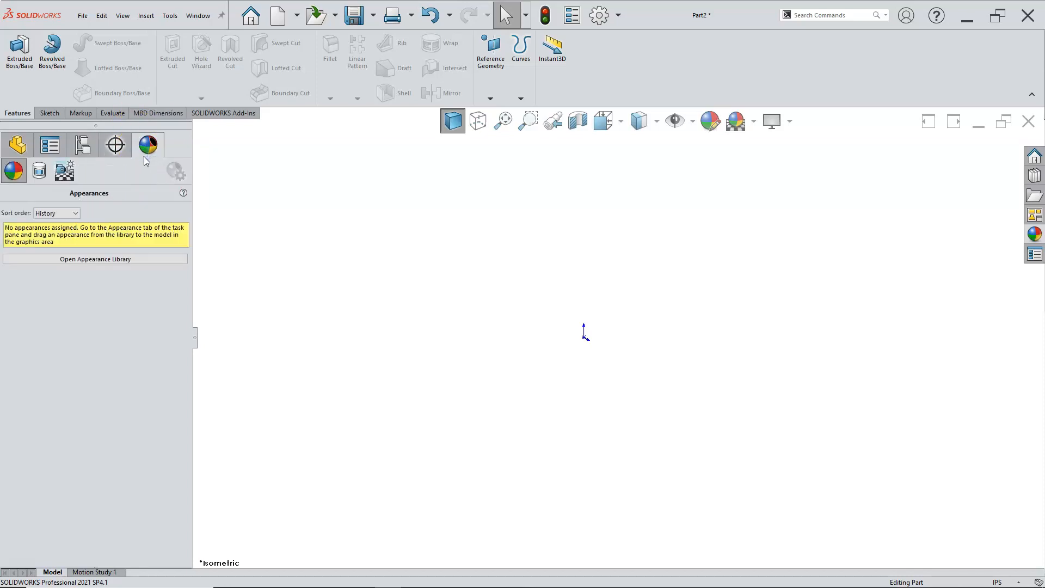